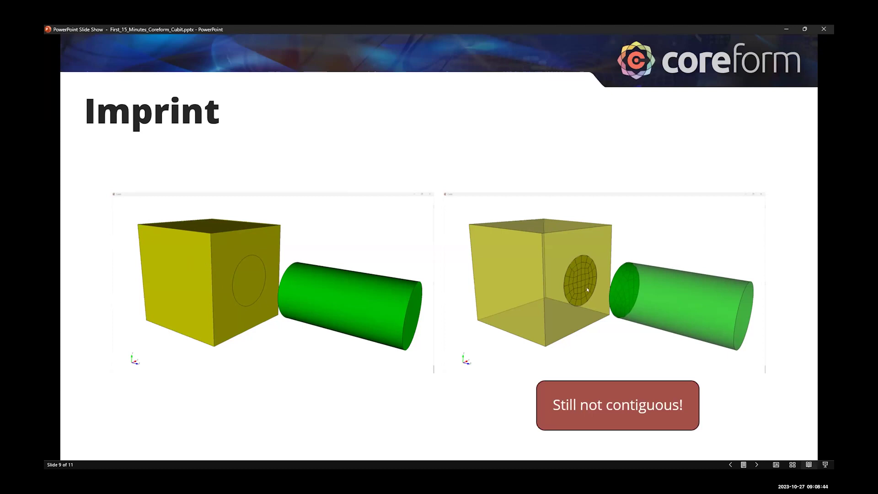
click(570, 266)
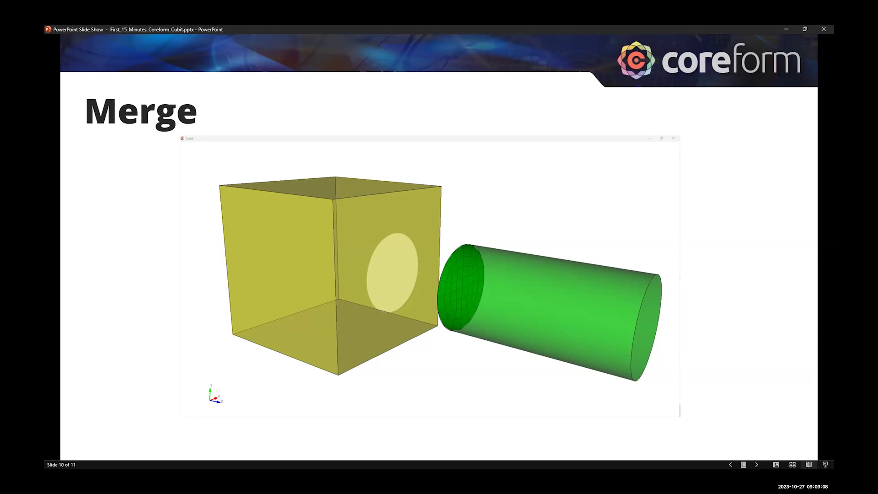
key(Left)
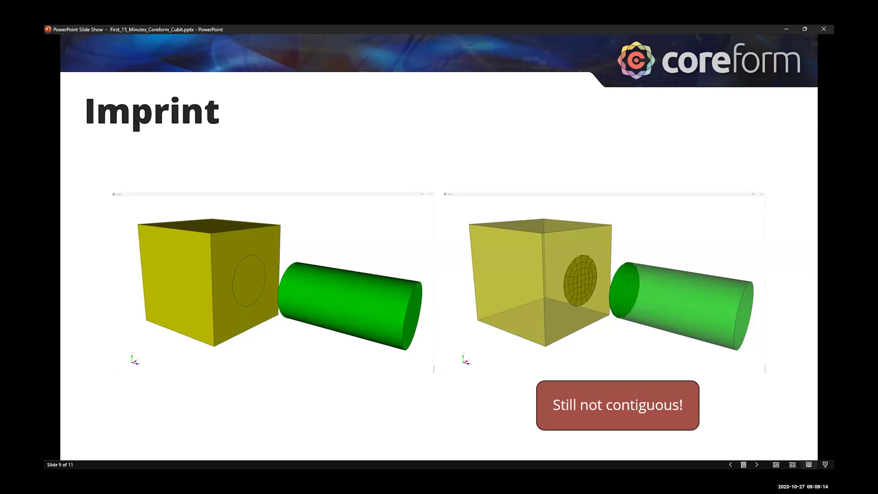
key(Right)
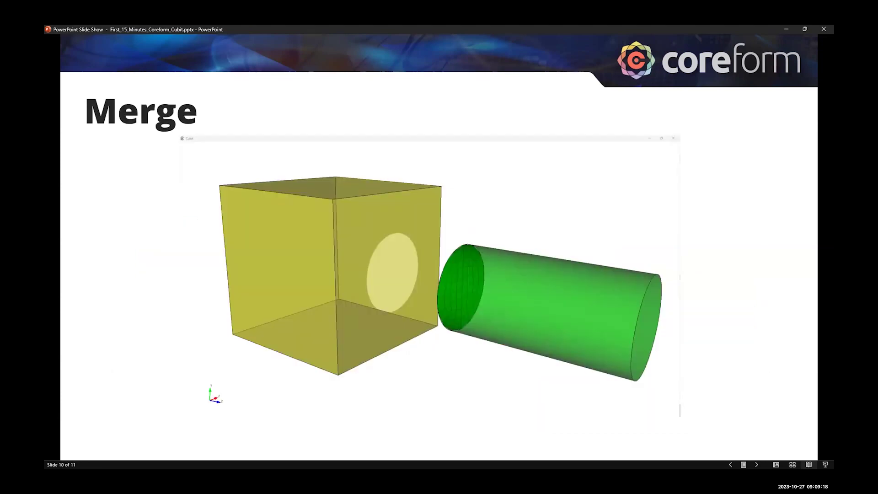
key(Right)
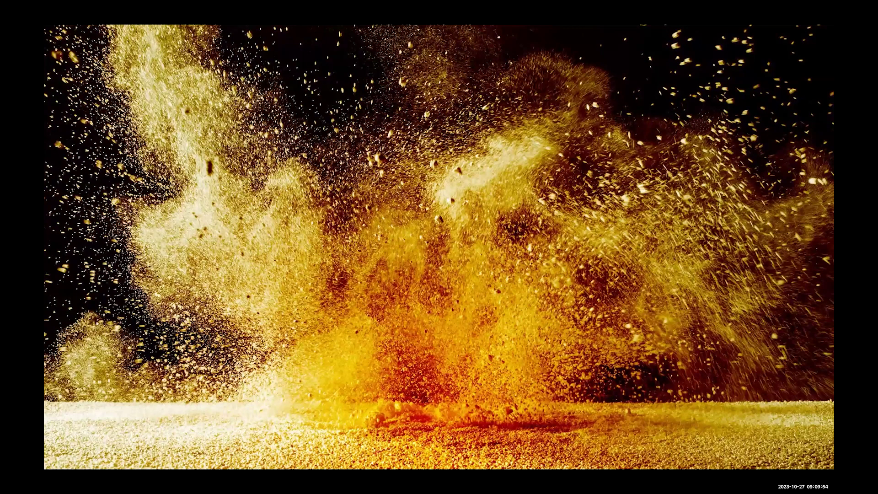
mouse_move(511, 26)
mouse_down()
mouse_move(511, 59)
mouse_move(512, 27)
mouse_up()
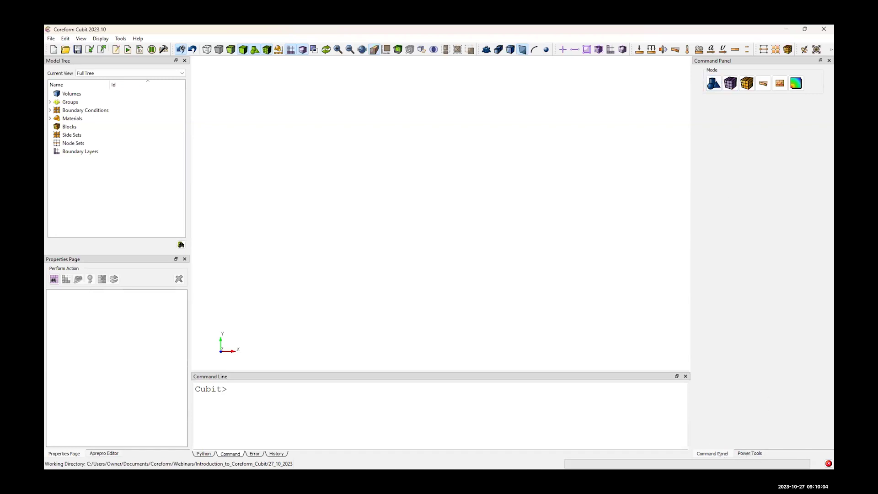
Display the Power Tools window, hide it from the workspace and restore it
click(750, 453)
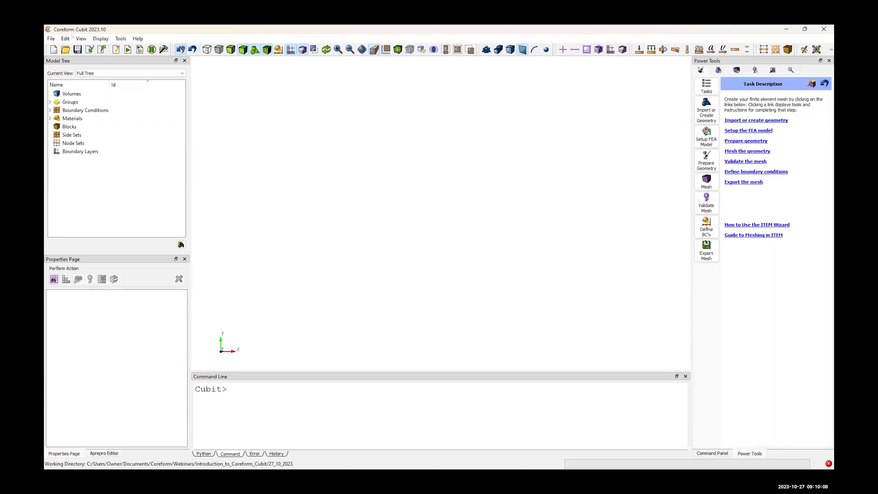
click(80, 39)
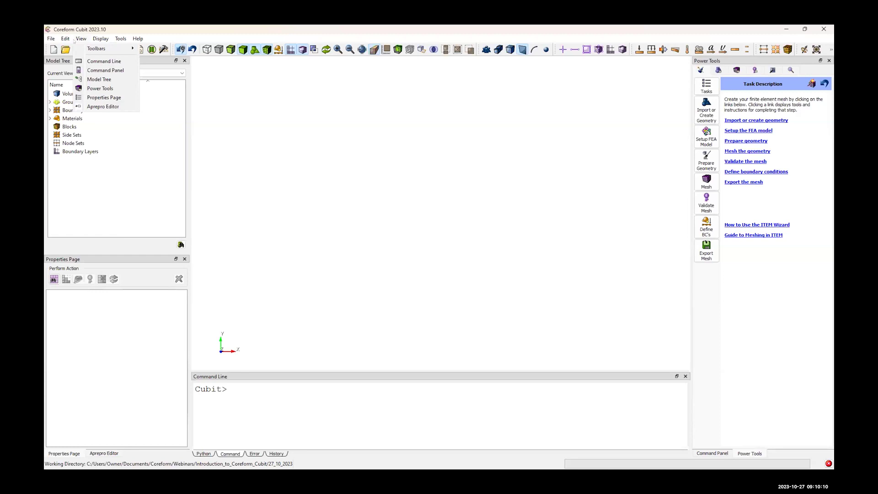
click(109, 88)
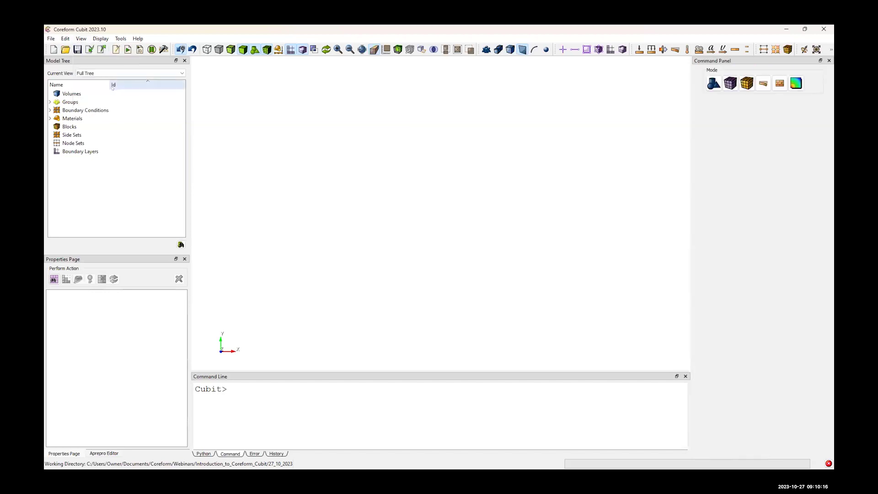
click(81, 39)
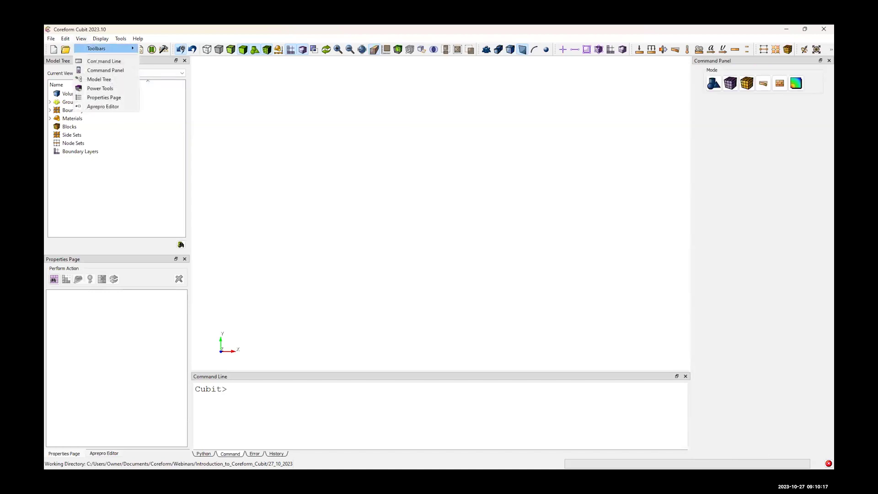
click(104, 88)
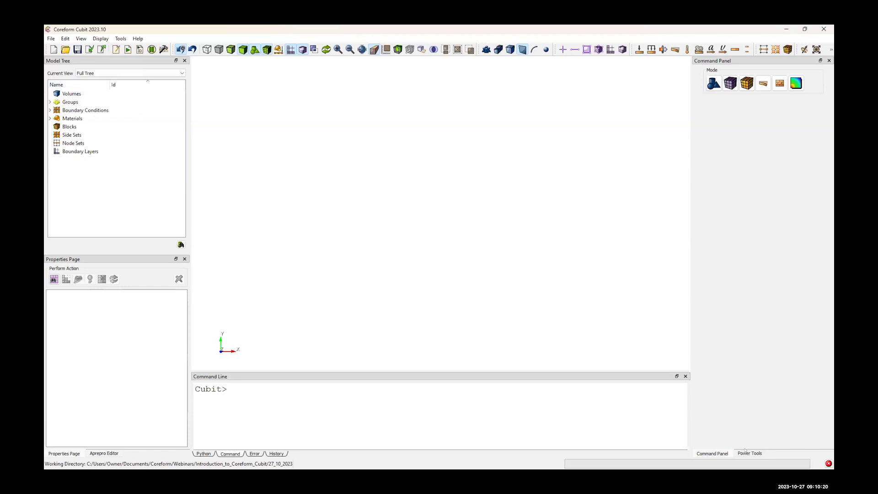
Import the ACIS CAD model simple.sat through the Power Tools geometry task with Heal On Import turned off, and highlight the echoed import command
click(746, 452)
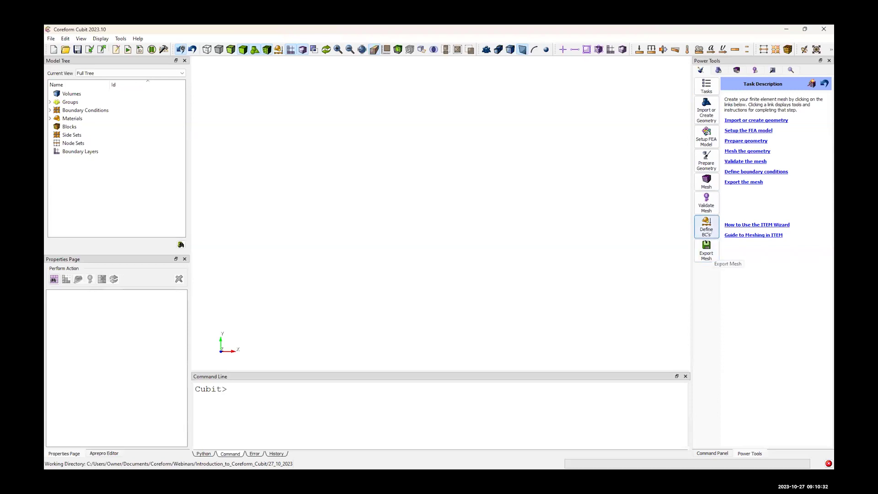
click(708, 116)
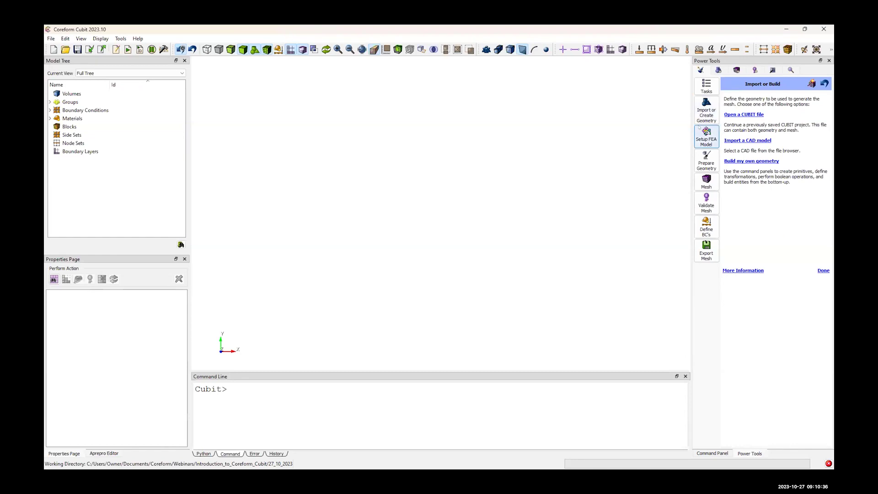
click(746, 140)
click(750, 130)
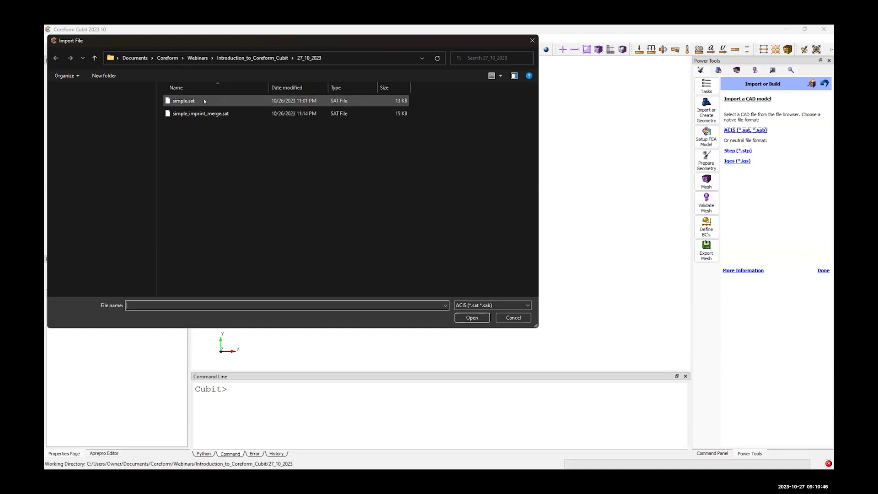
click(178, 101)
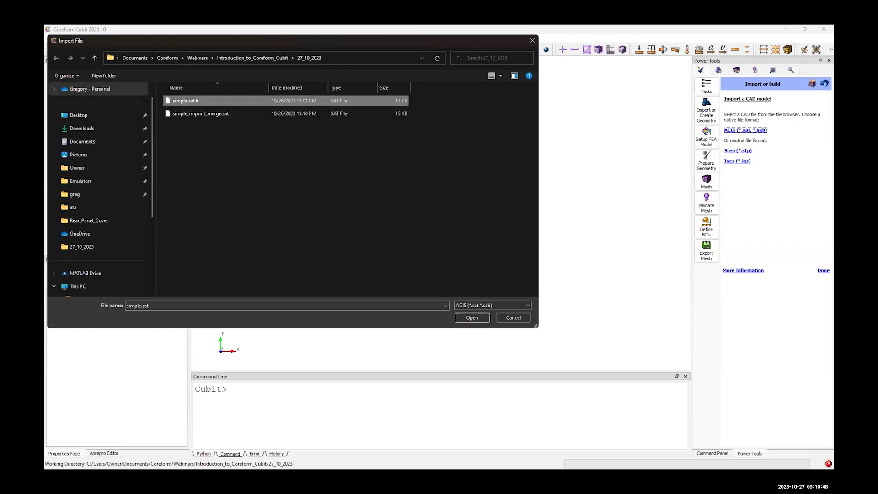
double_click(224, 99)
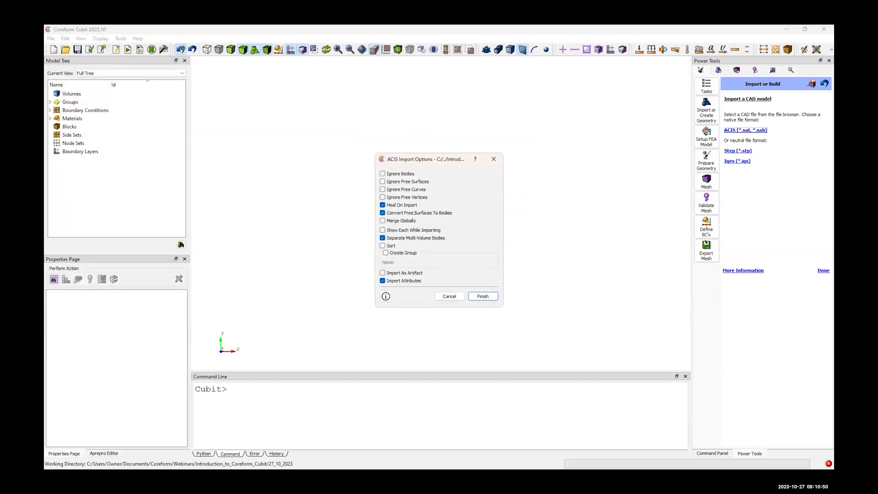
click(402, 205)
click(487, 296)
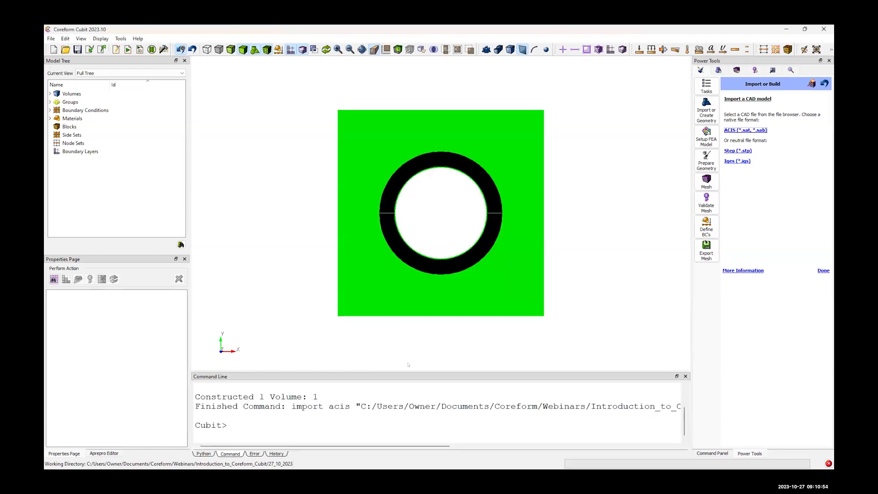
drag(291, 408, 500, 410)
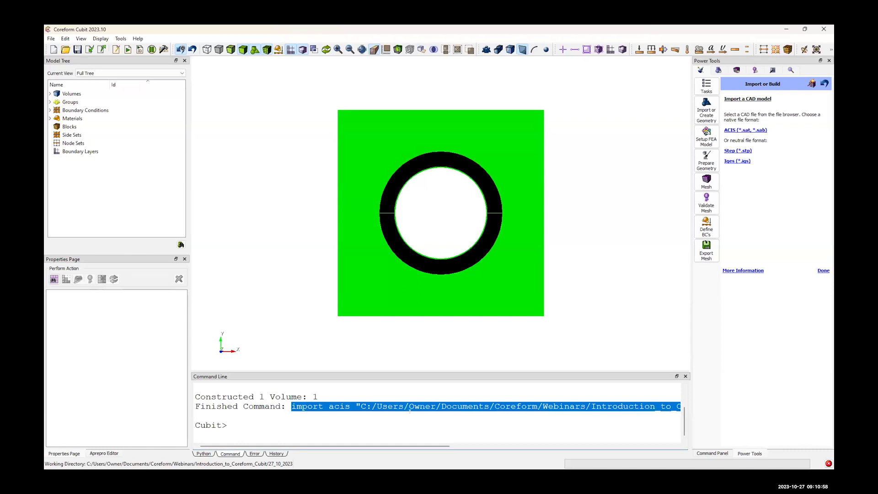
Set the global vertex and curve colors to black in the geometry defaults and save the options
drag(481, 251, 436, 199)
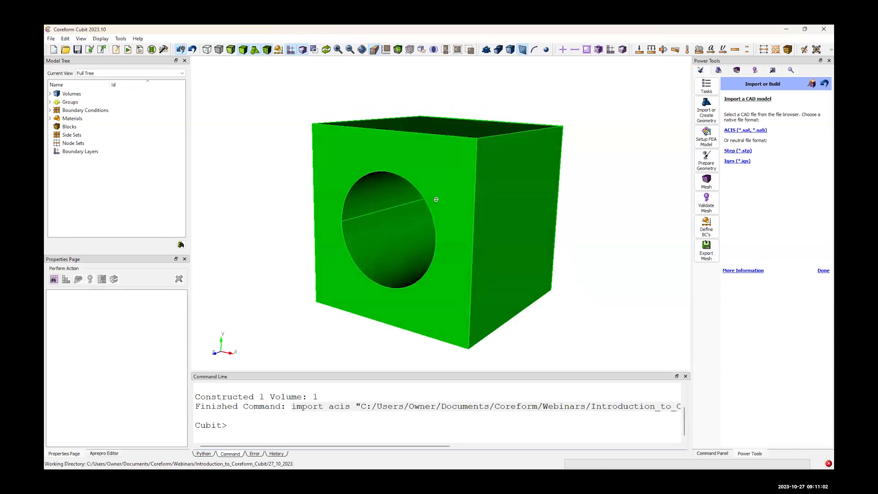
click(355, 212)
click(236, 293)
click(122, 38)
click(143, 87)
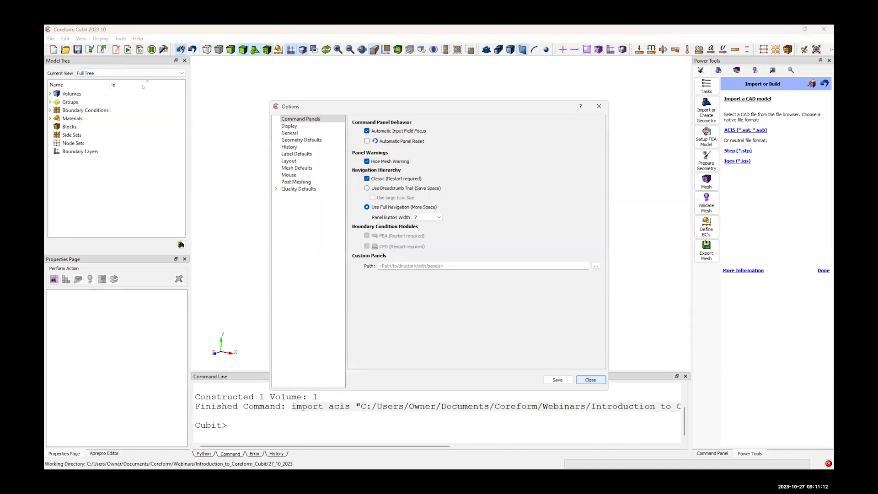
click(295, 140)
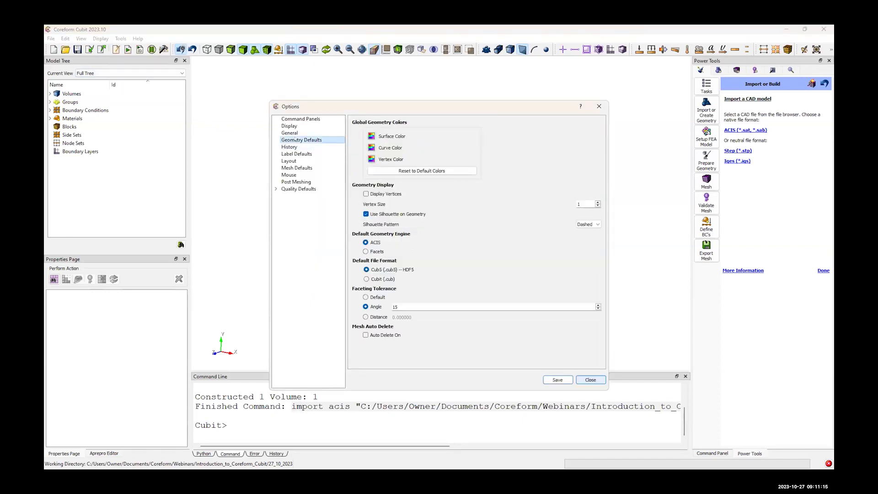
click(371, 159)
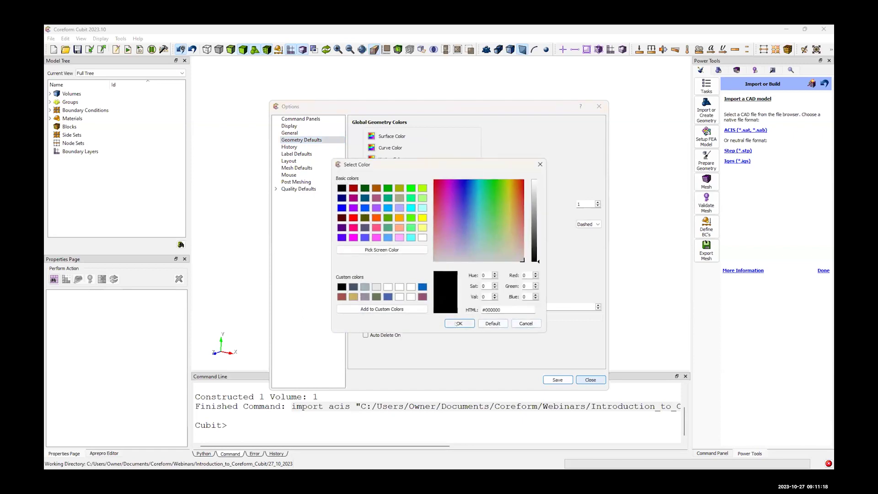
click(461, 323)
click(372, 147)
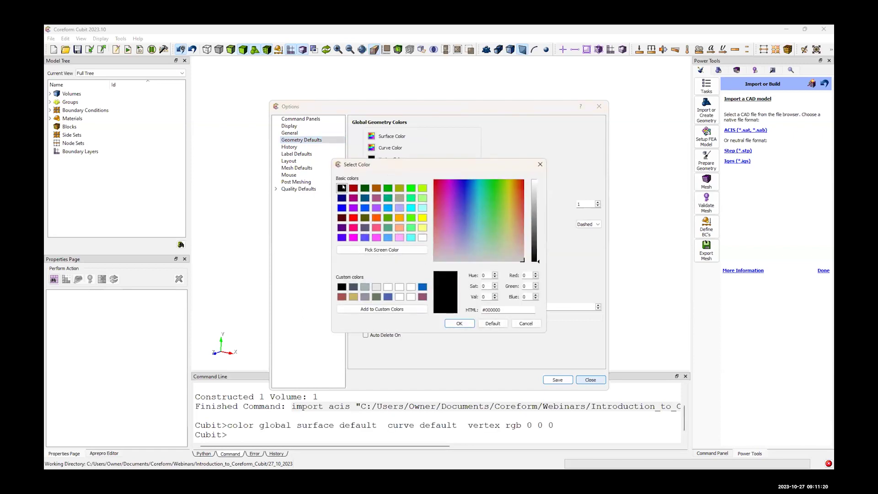
click(460, 323)
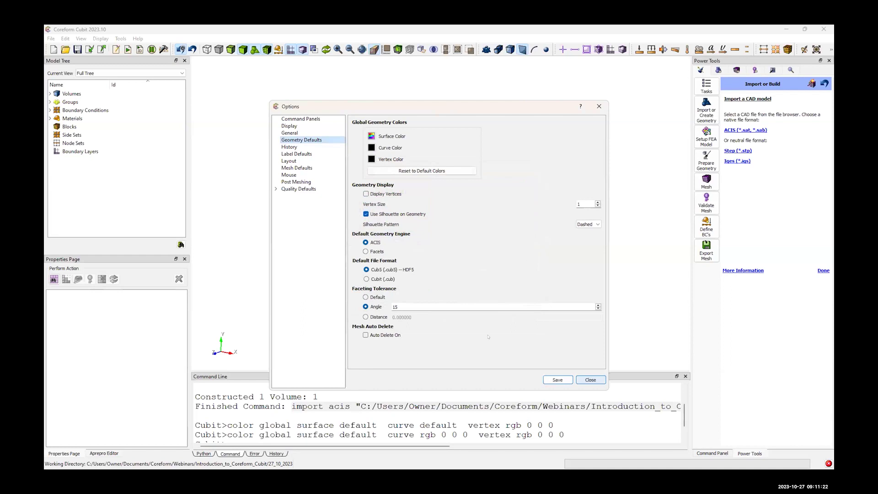
click(565, 379)
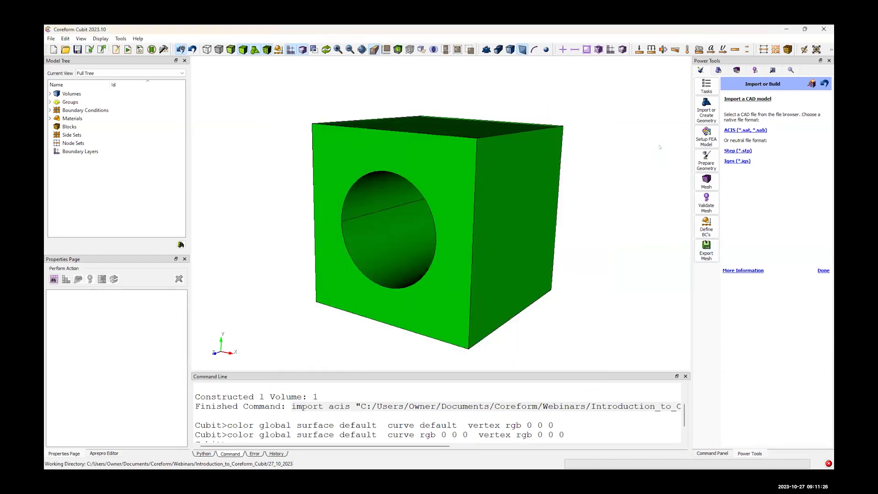
Finish the geometry import task and apply an element budget of 1000 in the FEA model setup
click(823, 270)
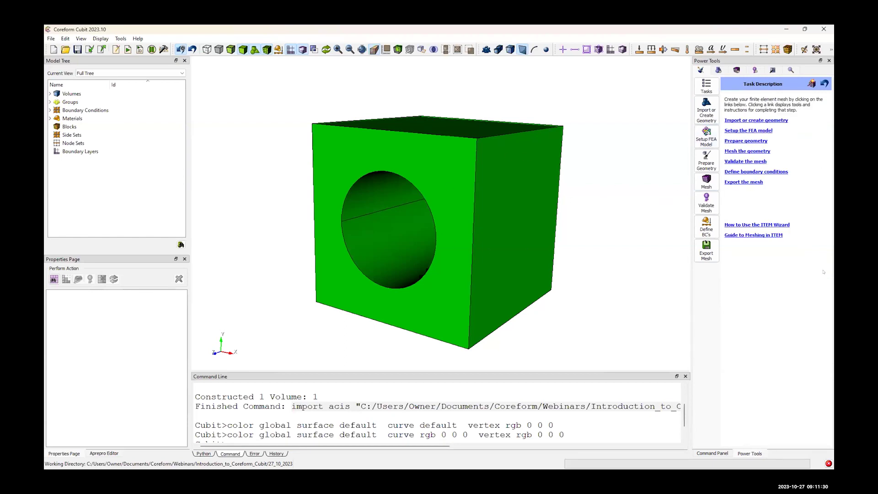
click(731, 132)
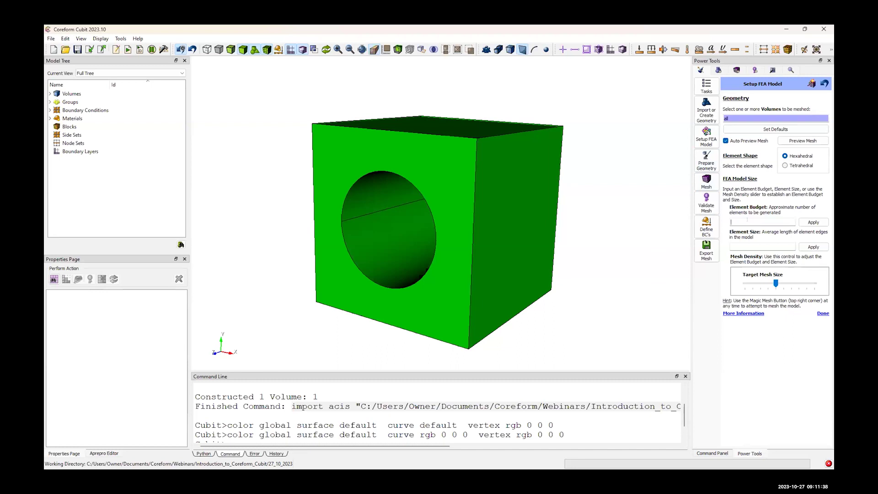
text(000)
click(808, 222)
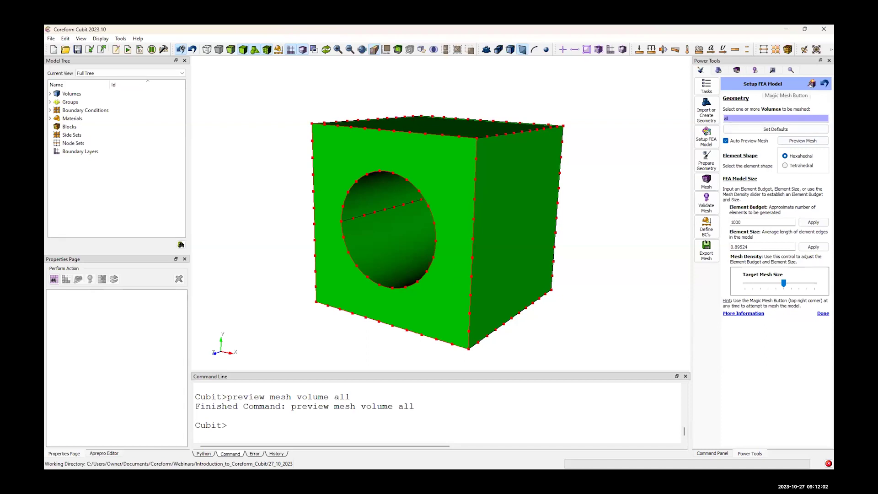
Mesh all volumes with Magic Mesh and remove that mesh with the command "delete mesh"
click(811, 83)
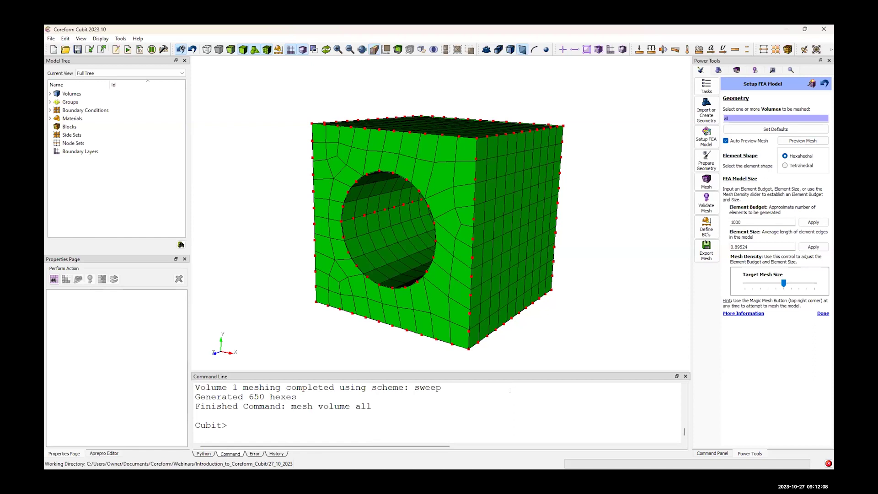
click(502, 404)
text(de)
text(lete mesh)
key(Return)
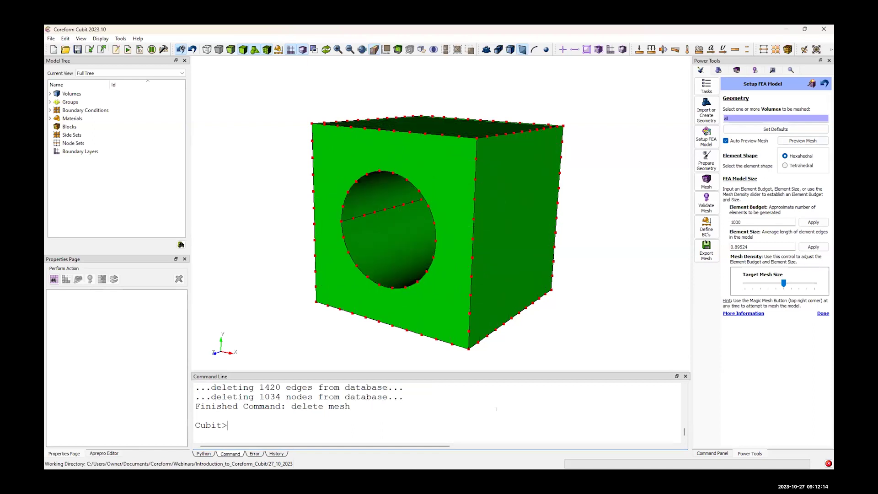
Clear the command line output and finish the FEA model setup task
right_click(499, 411)
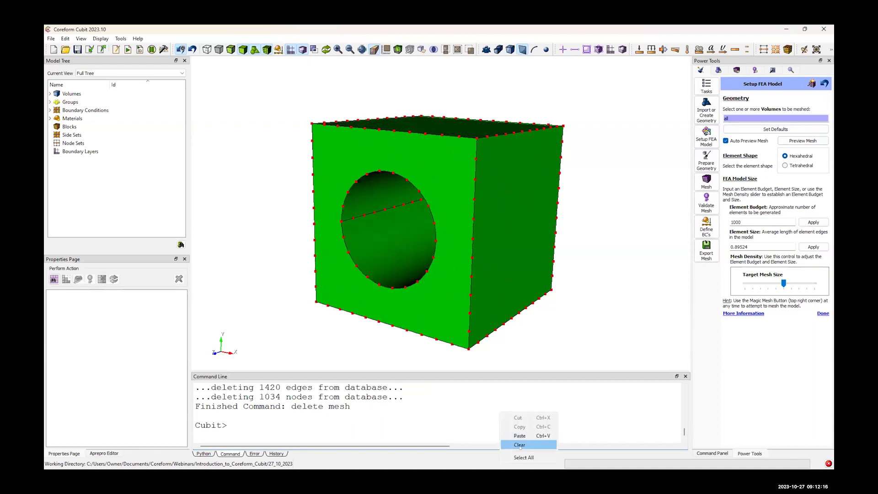
click(521, 443)
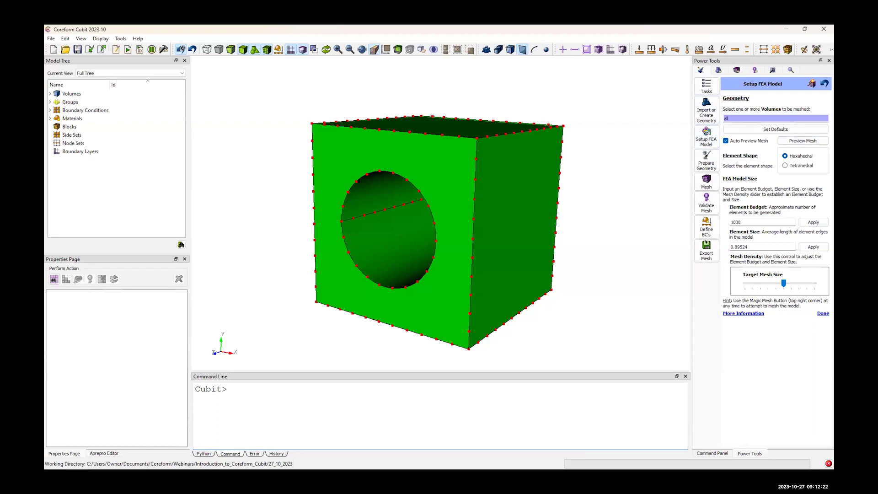
click(823, 314)
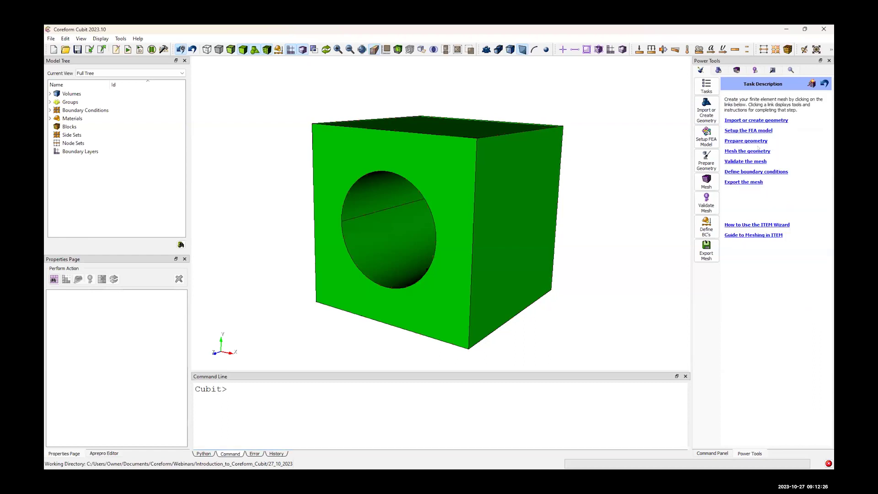
Run all checked geometry preparation diagnostics and open the invalid topology repair page
click(707, 161)
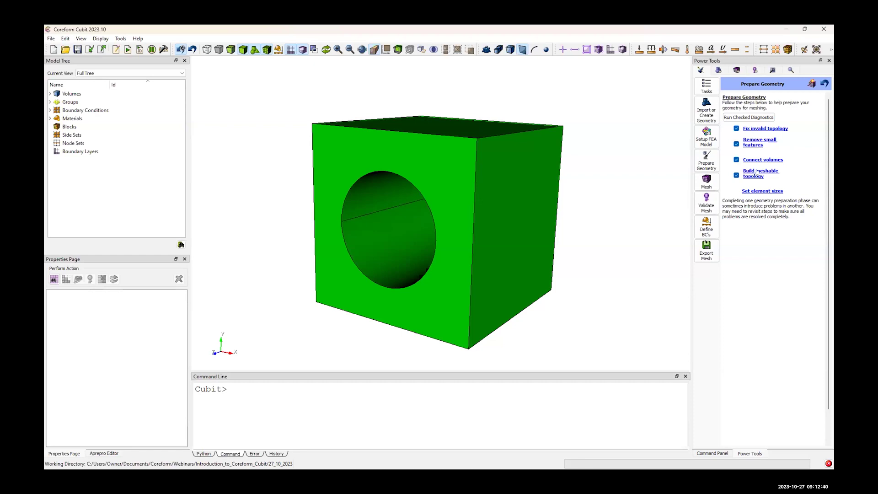
click(746, 116)
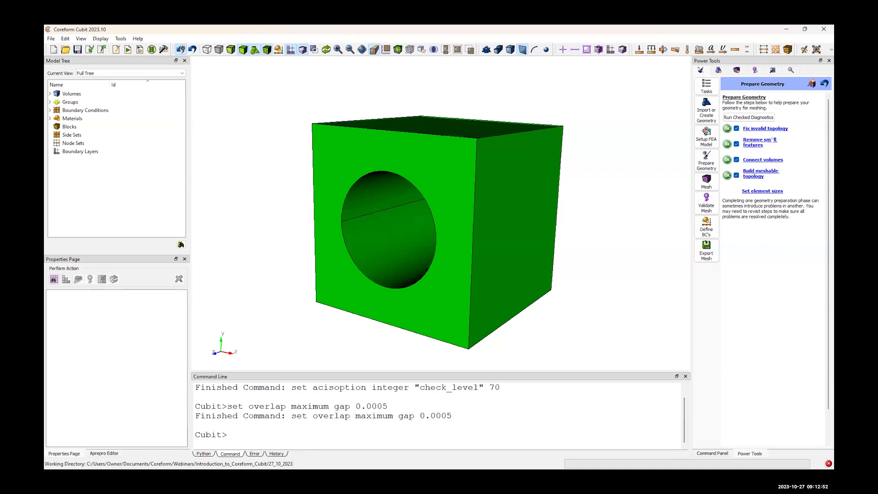
click(752, 128)
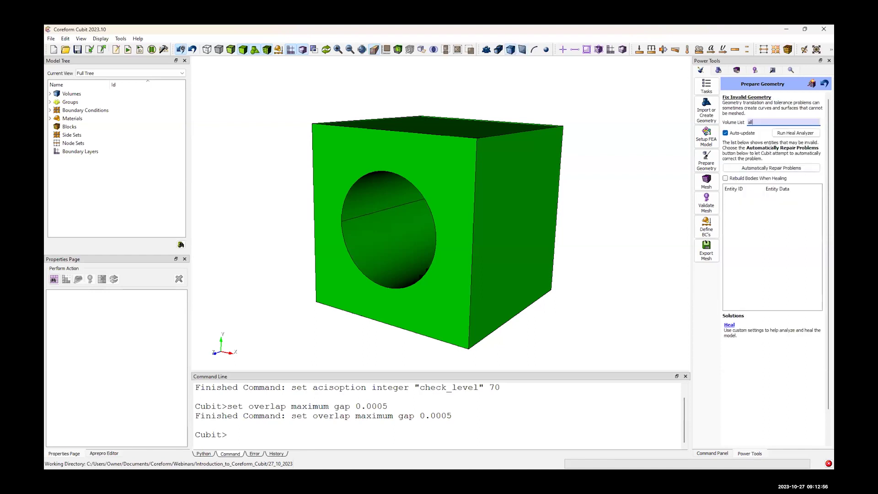
Run the heal analyzer on all volumes and finish the invalid geometry check
click(793, 133)
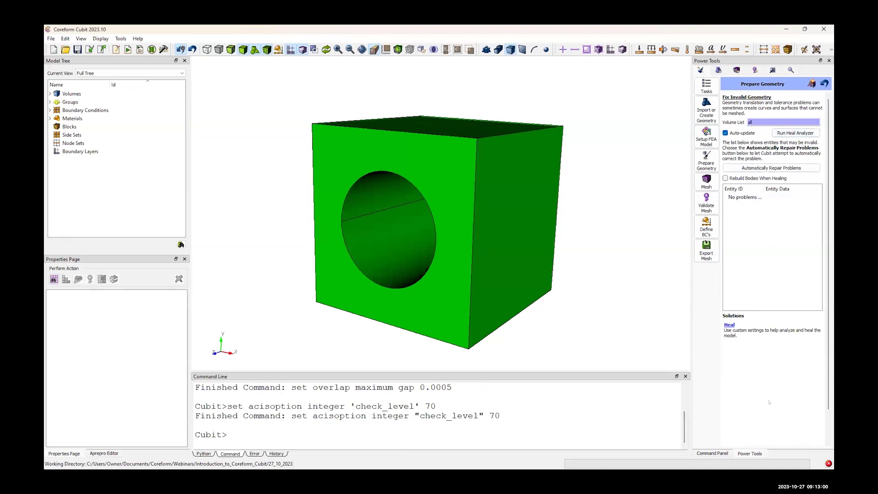
scroll(769, 402, down, 2)
click(810, 441)
Review the small features check for all volumes and finish the geometry preparation task
click(744, 139)
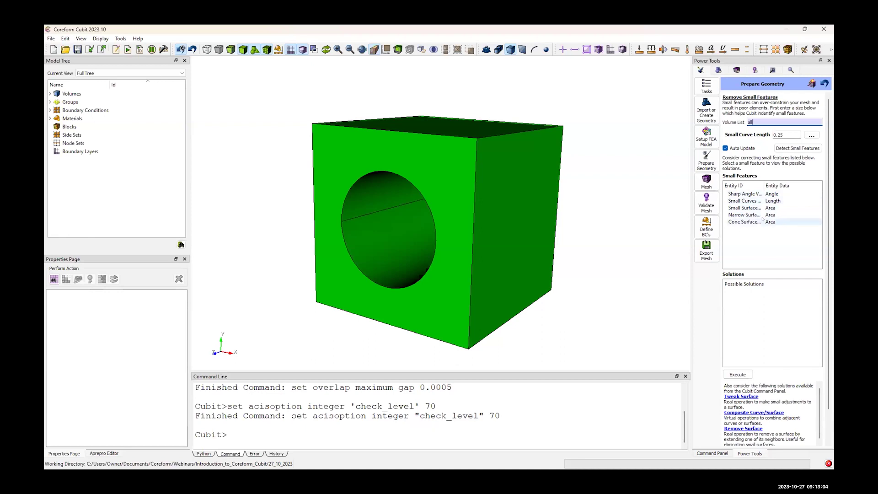
scroll(784, 329, down, 1)
click(812, 441)
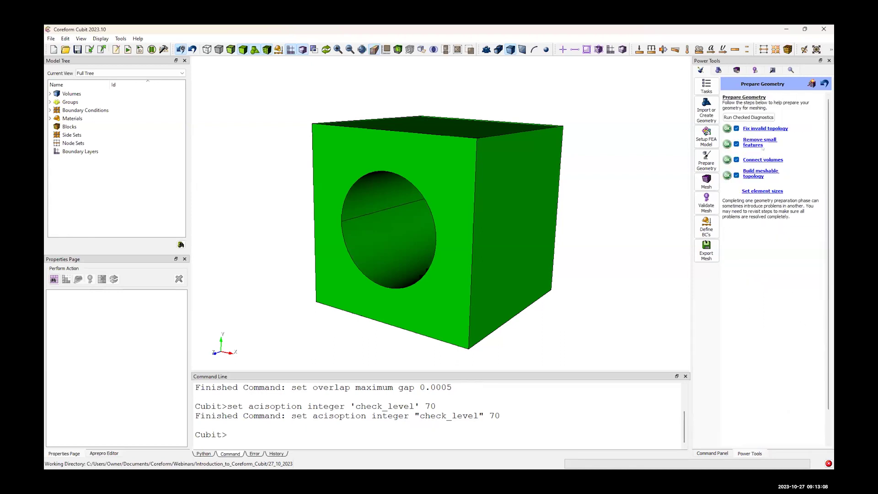
scroll(782, 310, down, 1)
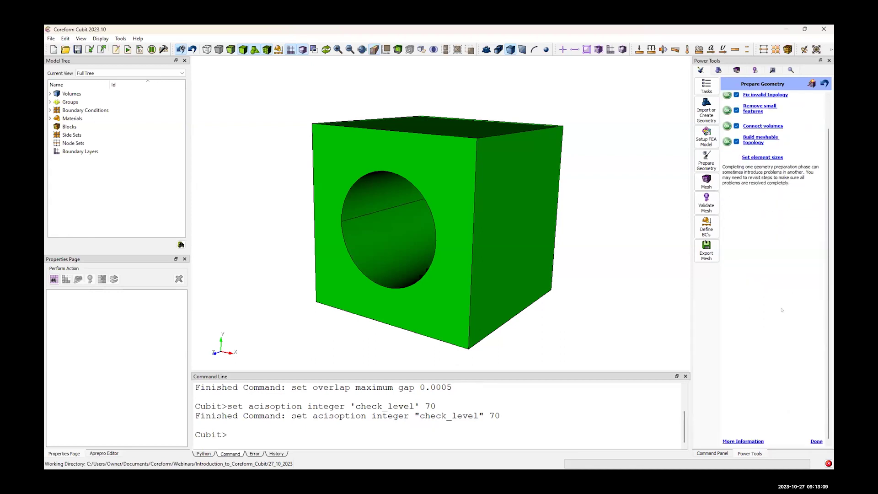
click(813, 442)
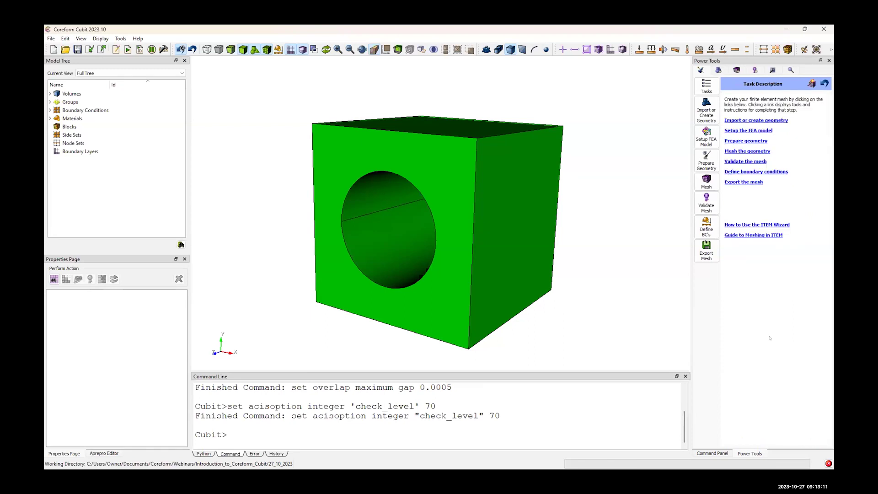
Generate the mesh on volume 1, expand the meshed entities in the results and finish the mesh task
click(739, 151)
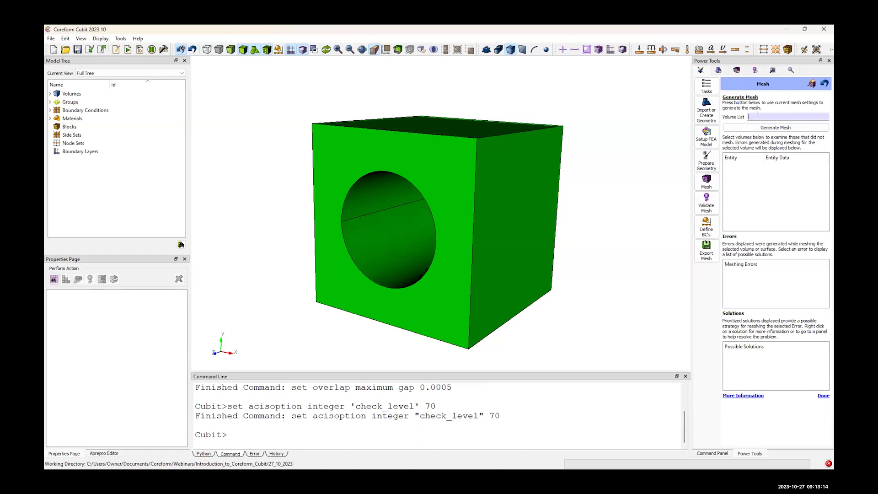
click(517, 186)
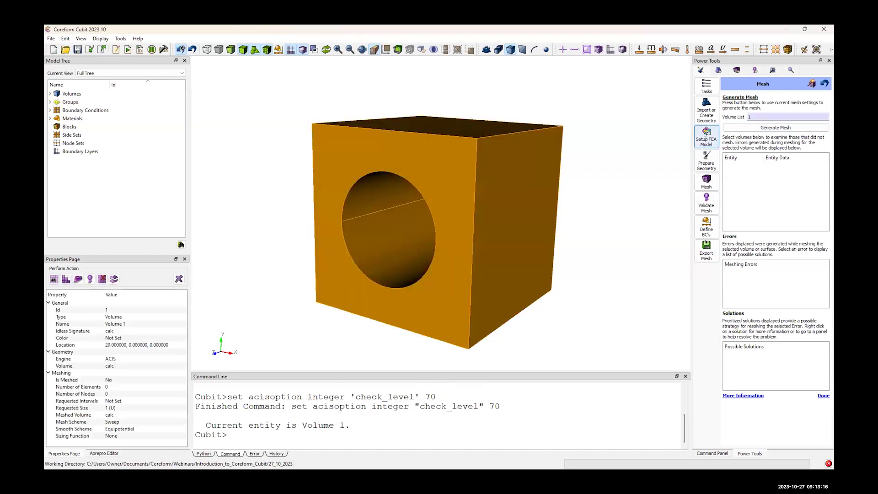
click(744, 128)
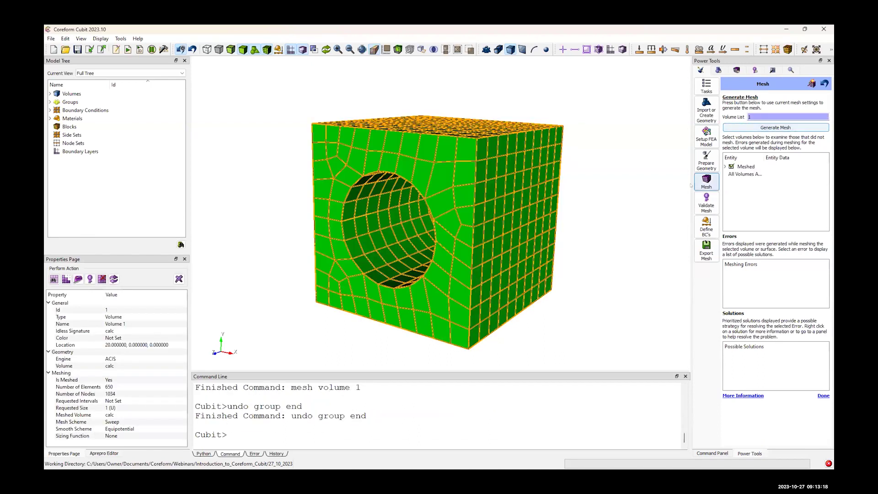
click(725, 167)
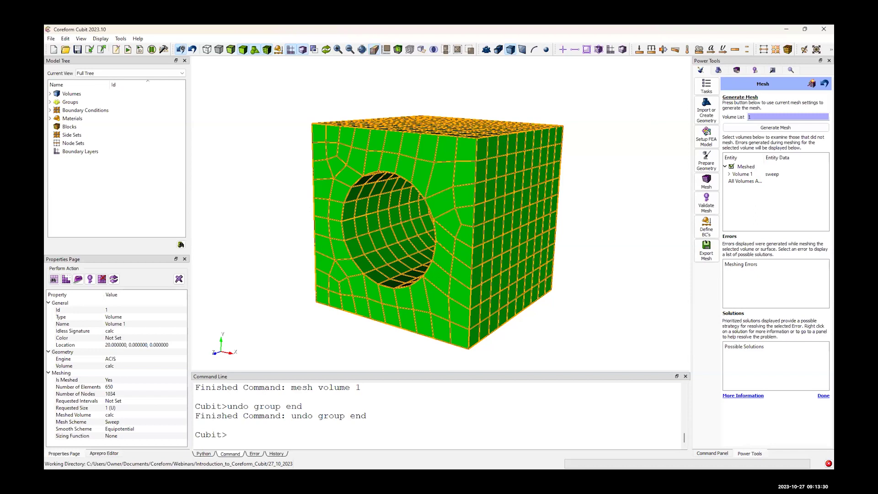
click(822, 396)
Analyze the mesh quality of volume 1 with the default Shape metric and close the quality check
click(709, 203)
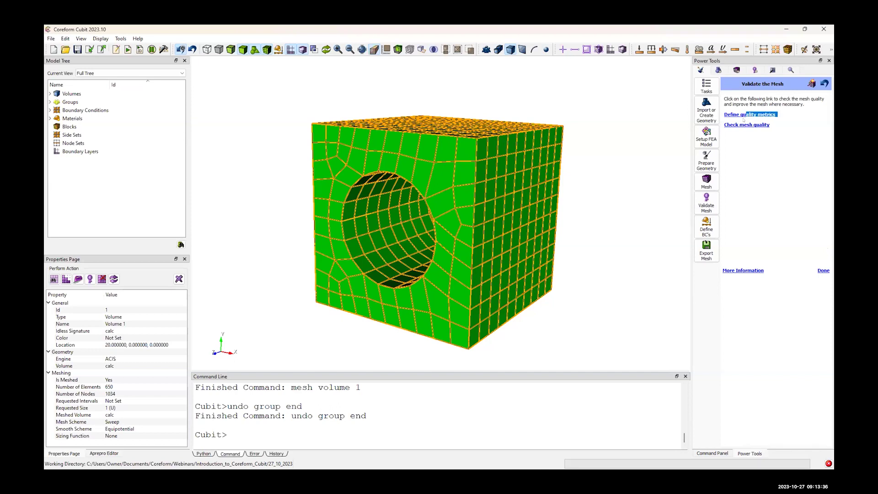
click(740, 125)
click(768, 117)
drag(508, 186, 470, 207)
click(496, 180)
click(768, 127)
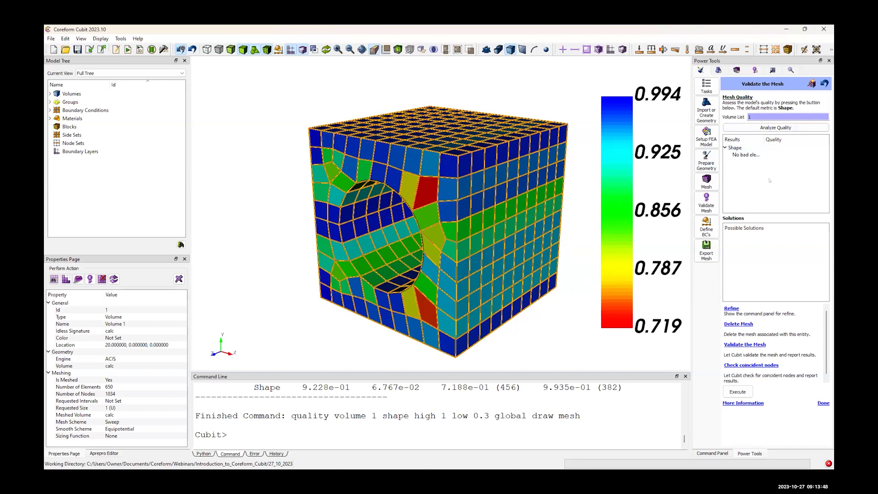
click(823, 403)
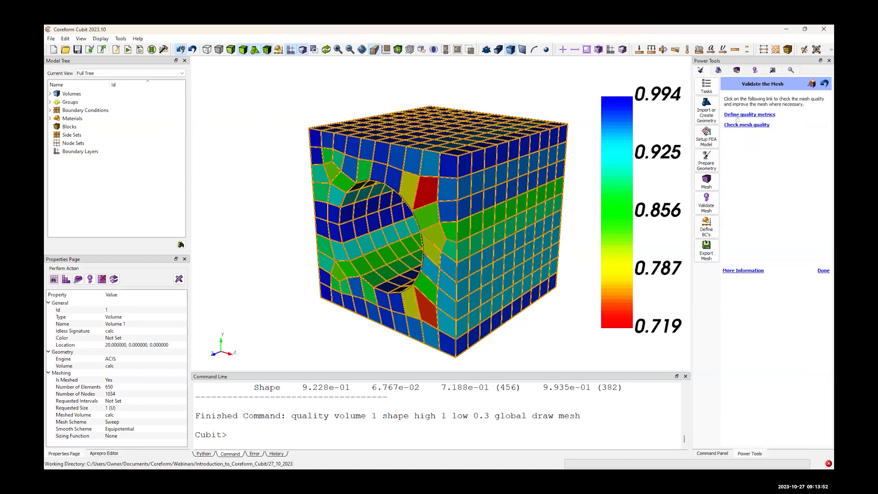
Change the mesh quality metric to Scaled Jacobian, keeping its default limits
click(737, 115)
click(754, 144)
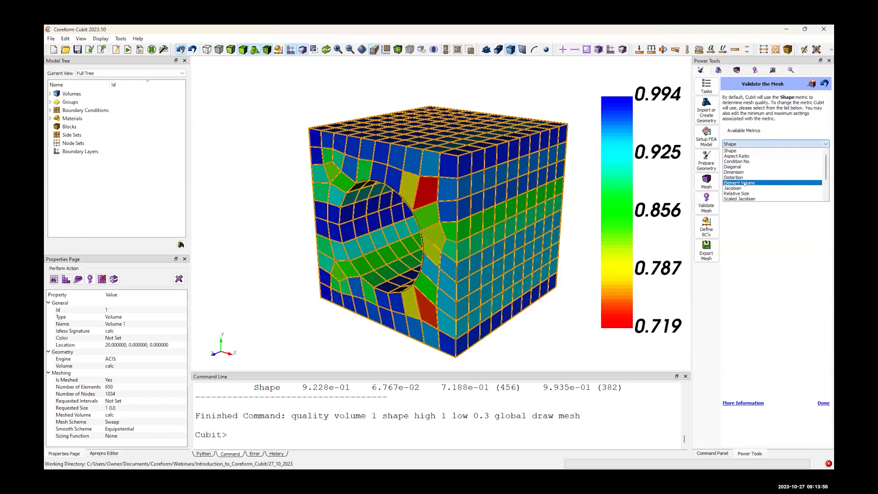
click(739, 199)
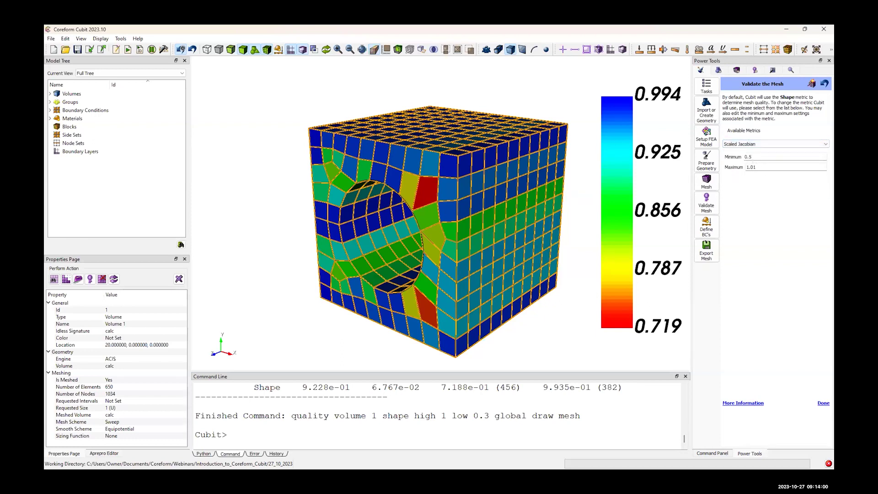
click(819, 403)
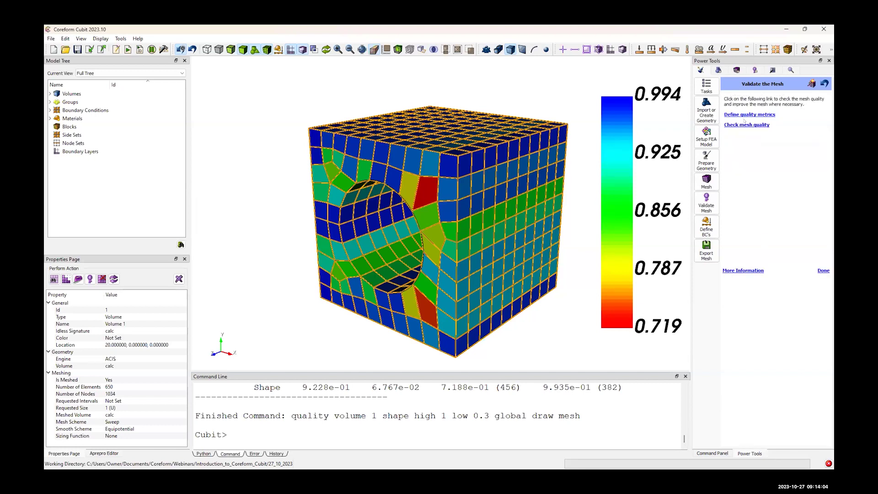
Analyze the mesh quality of volume 1 with the Scaled Jacobian metric and close the quality check
click(744, 126)
click(775, 128)
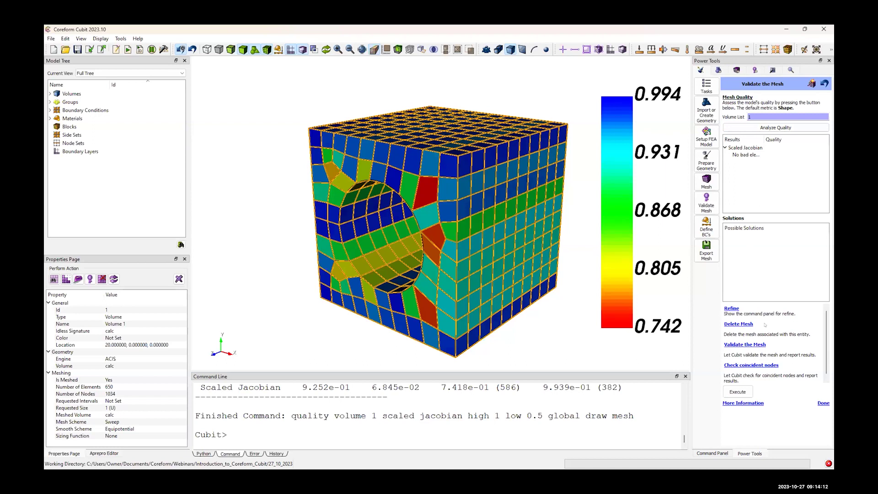
click(822, 403)
Start defining a nodeset with ID 1, clear the quality plot and assign the bored face, Surface 7, to it
click(706, 226)
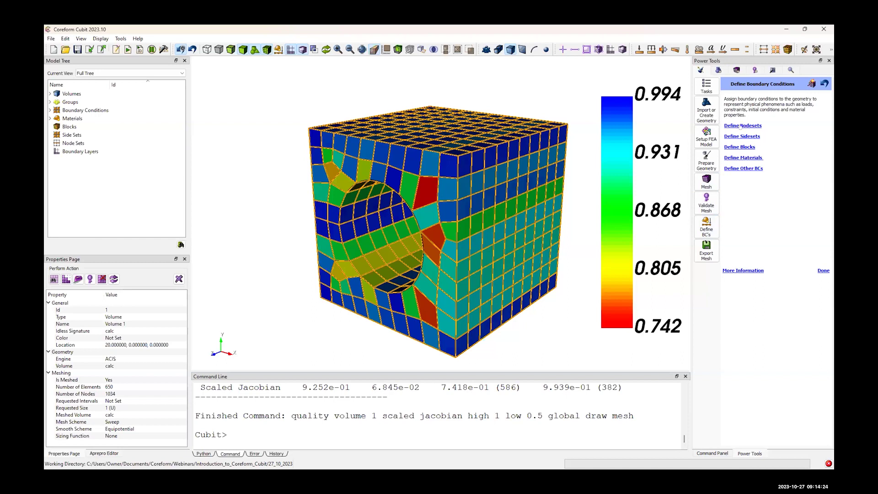
click(740, 126)
click(750, 161)
text(1)
middle_drag(539, 192, 468, 163)
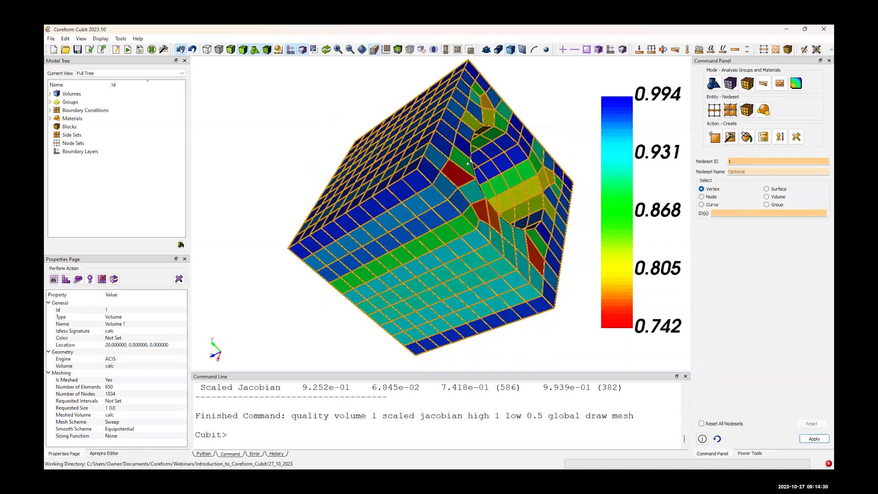
click(326, 50)
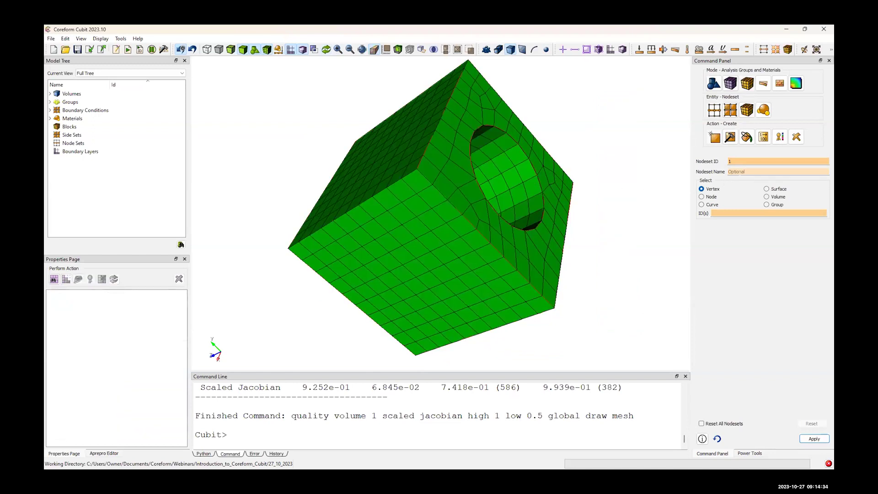
click(766, 188)
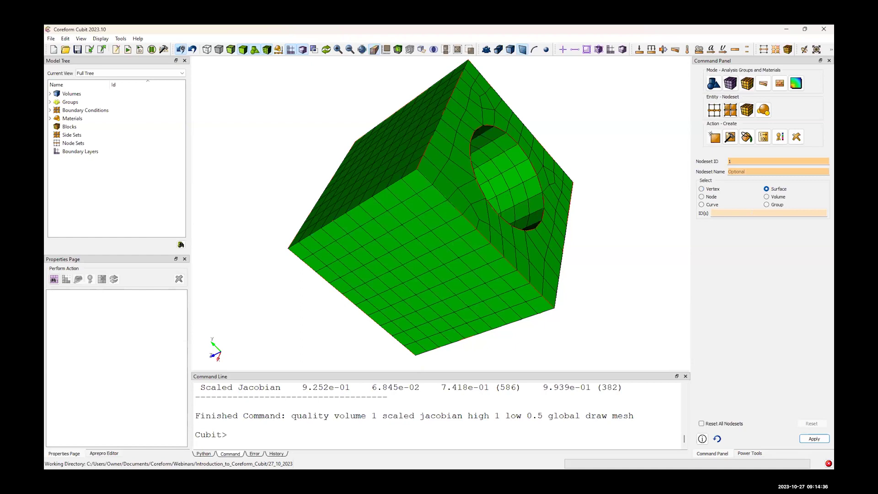
click(444, 174)
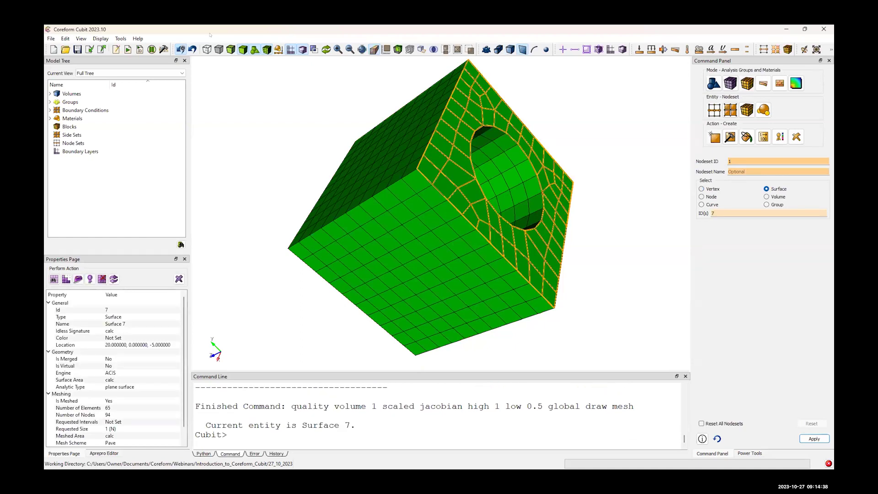
Hide the mesh with the geometry kept visible and reselect Surface 7 for the nodeset
click(254, 49)
click(266, 49)
click(254, 49)
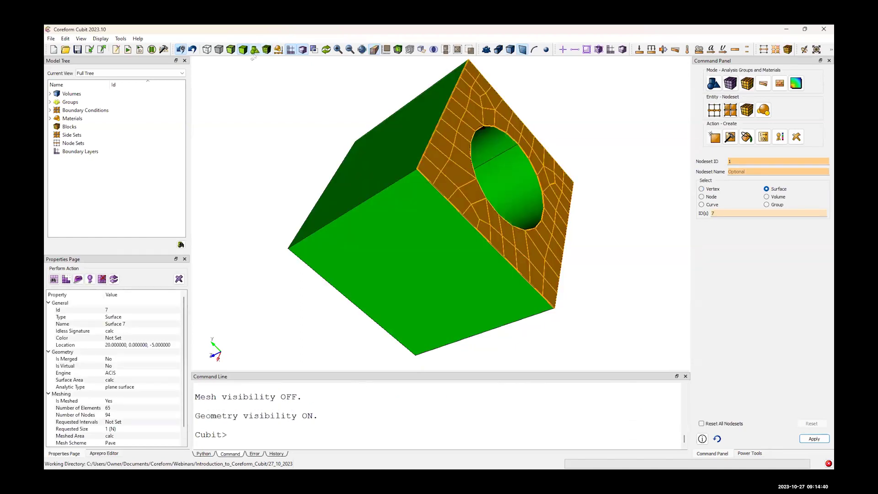
click(734, 213)
click(554, 202)
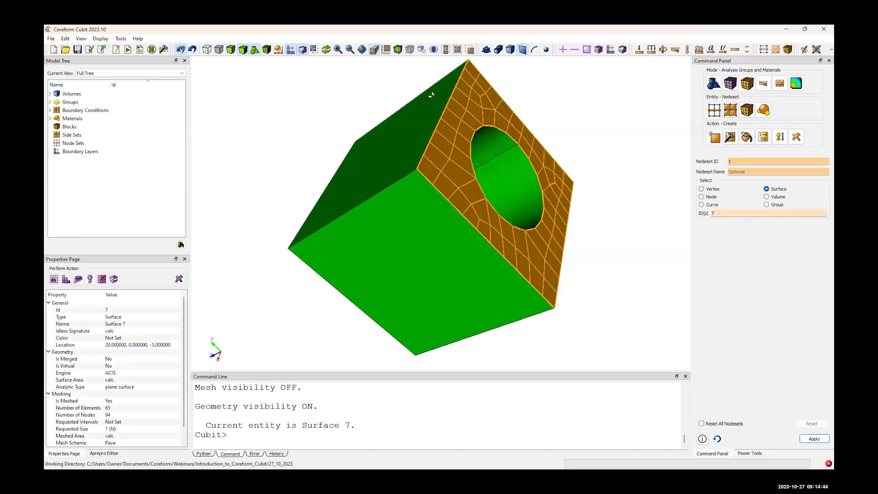
Name the nodeset bottom_surface and create it
click(758, 171)
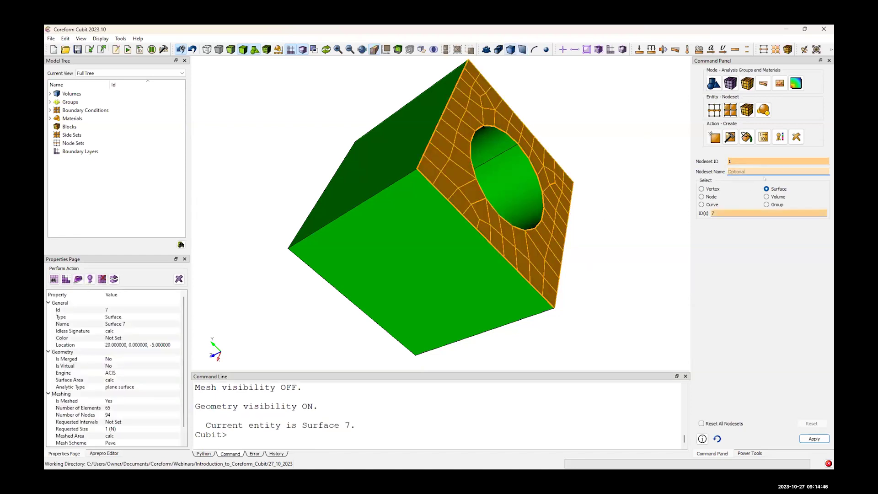
text(hold_bottom)
key(ctrl+a)
text(bottom_surface)
click(804, 438)
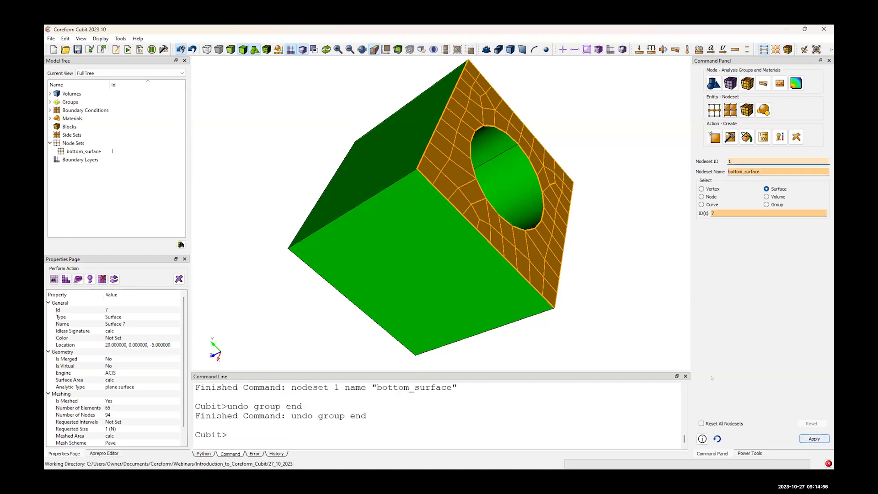
Create sideset 1 named load_surface on Surface 8, the bored face opposite the nodeset face
middle_drag(411, 255, 372, 166)
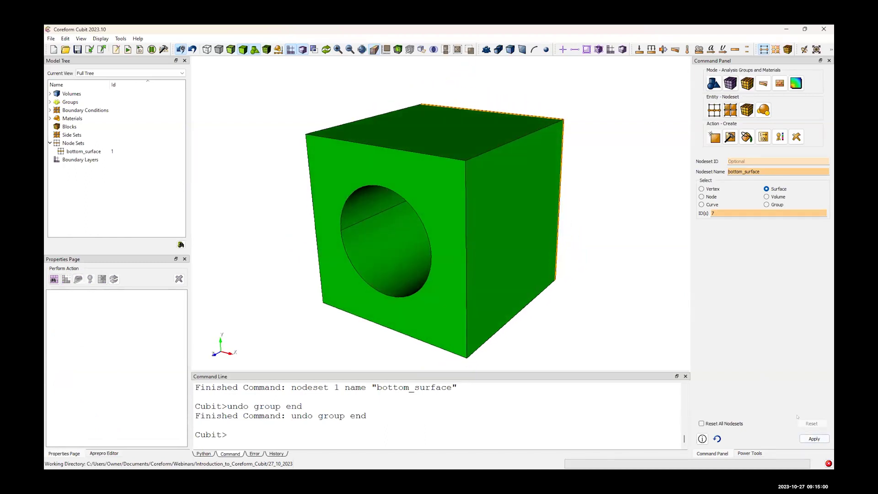
click(746, 452)
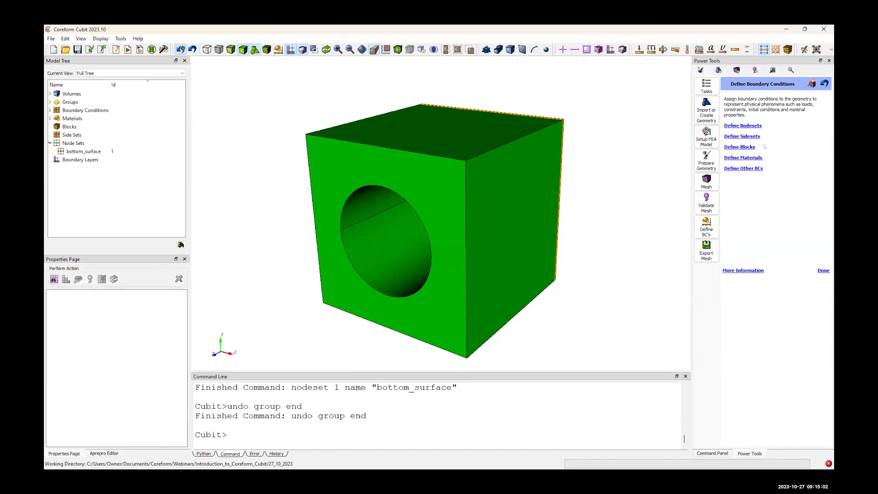
click(745, 135)
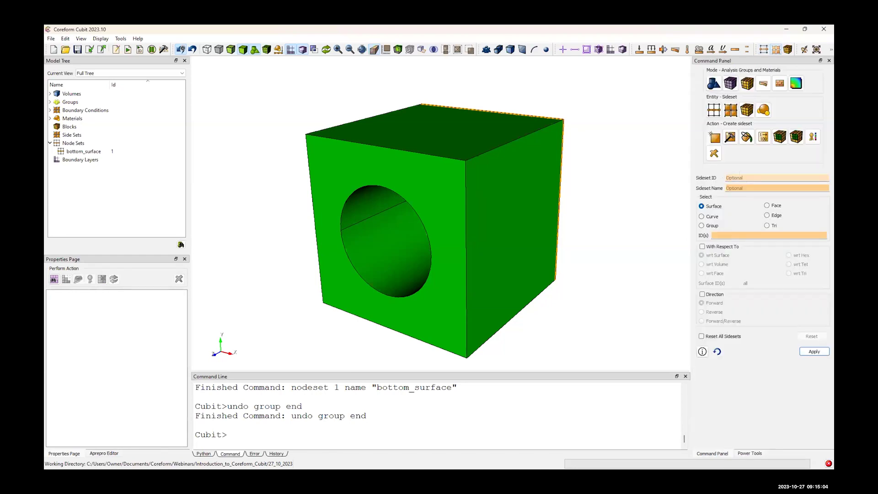
text(1)
key(Tab)
text(load_surface)
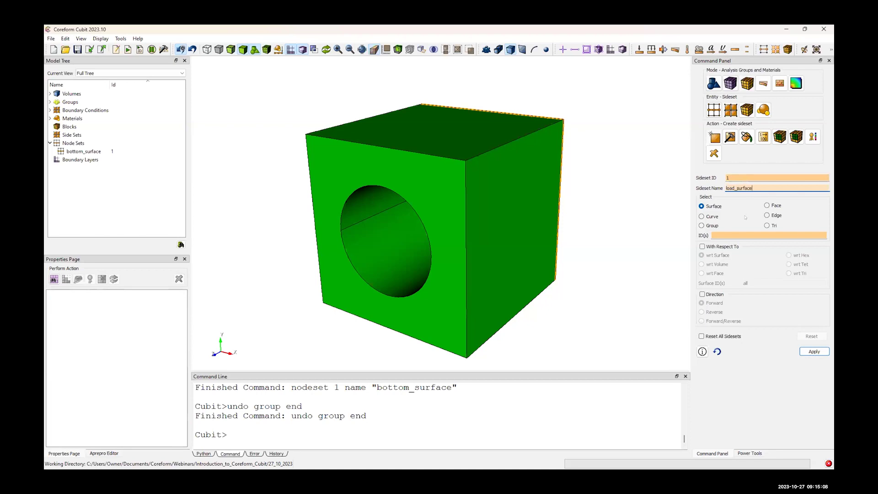
click(759, 235)
click(463, 191)
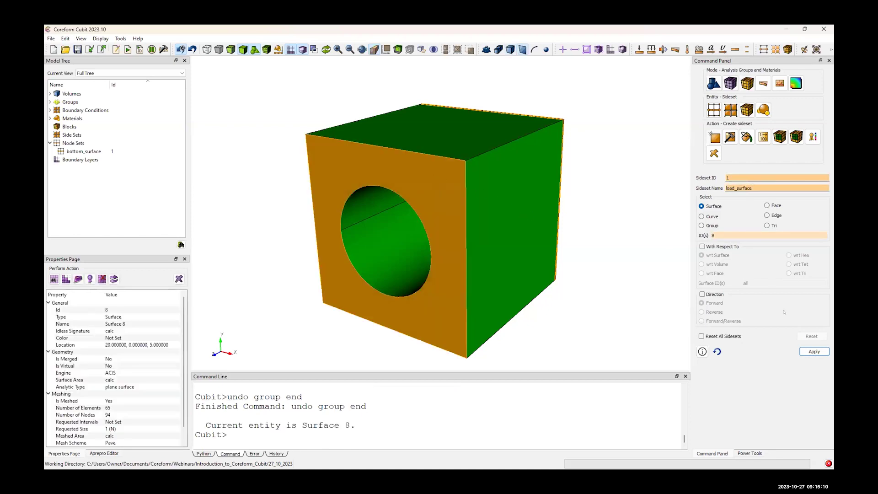
click(814, 351)
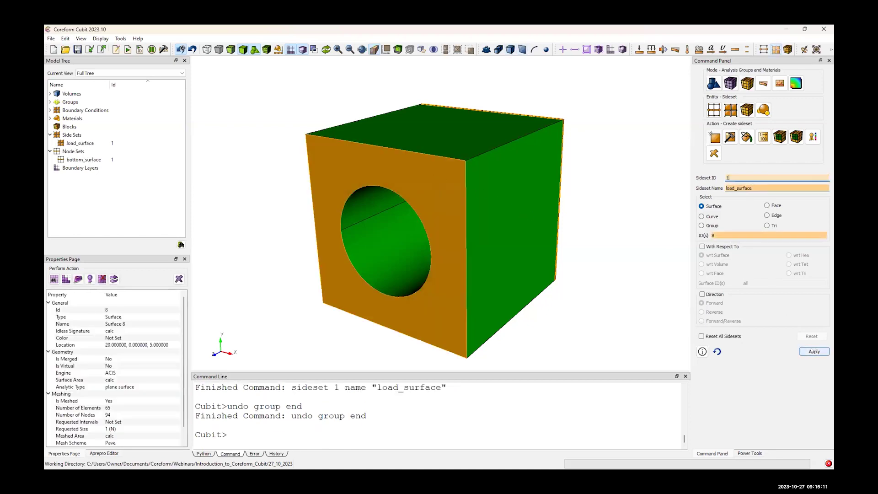
Start defining a block with ID 1 and the name aluminum
click(744, 453)
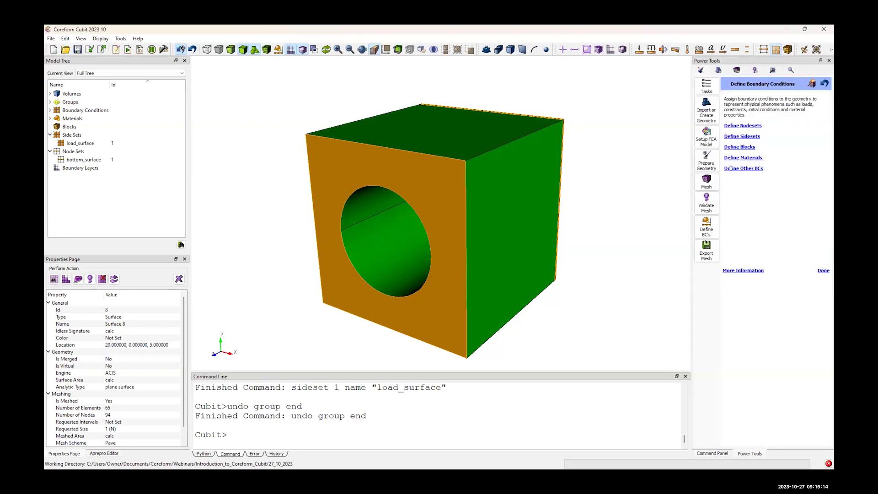
click(737, 147)
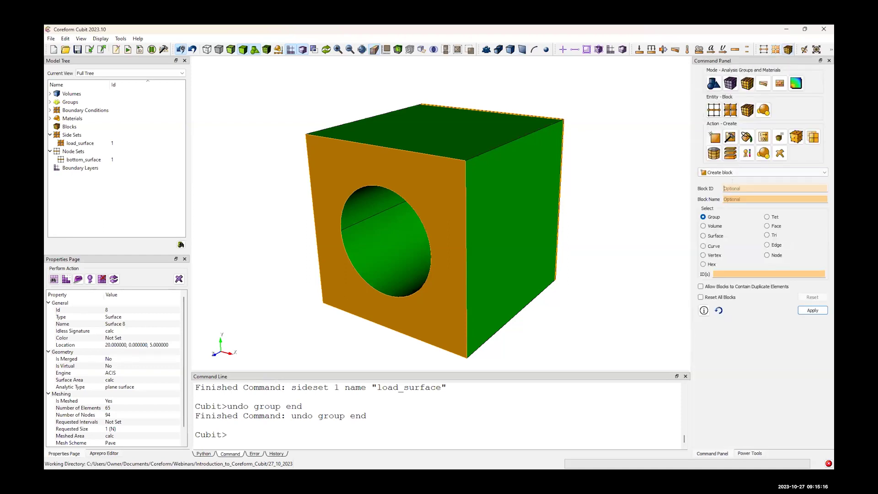
text(aluminum_)
key(Tab)
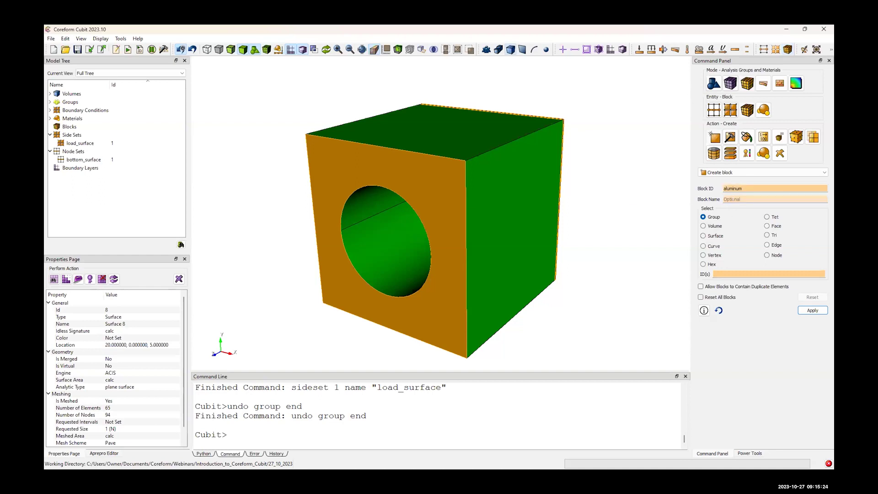
double_click(740, 188)
key(ctrl+c)
key(BackSpace)
text(q1)
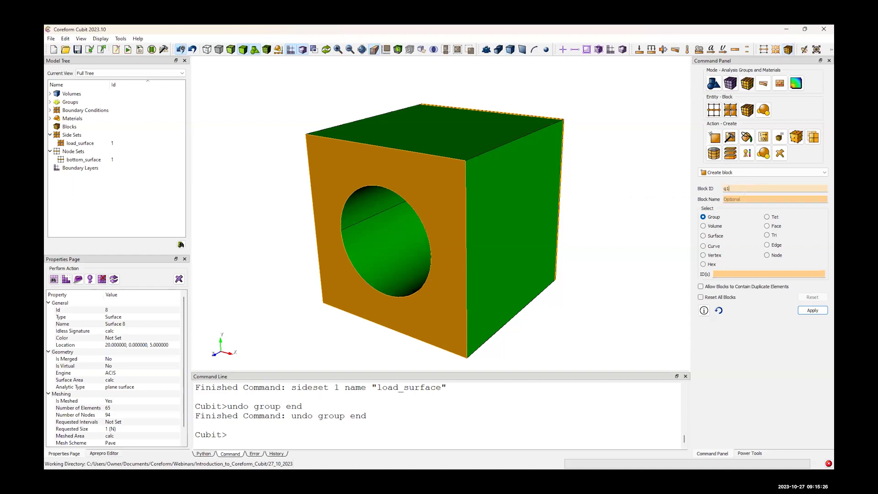
key(Tab)
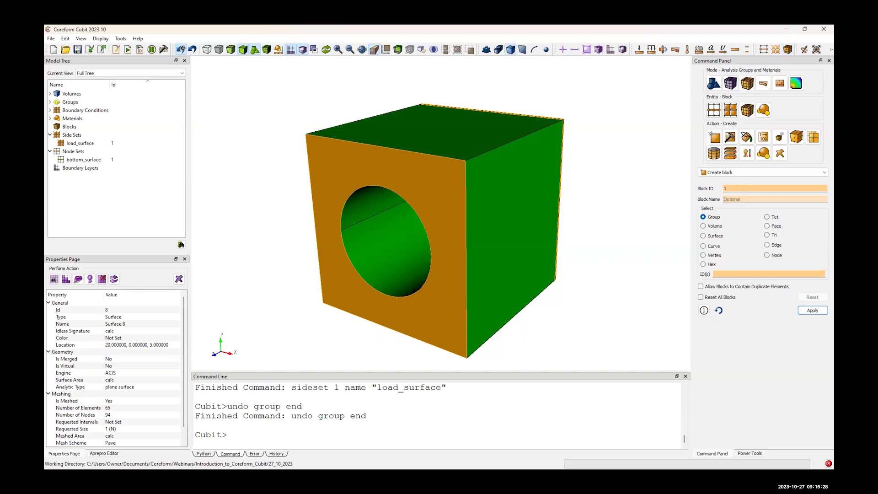
key(ctrl+v)
Assign Volume 1, the bored cube, to the aluminum block and create the block
click(710, 225)
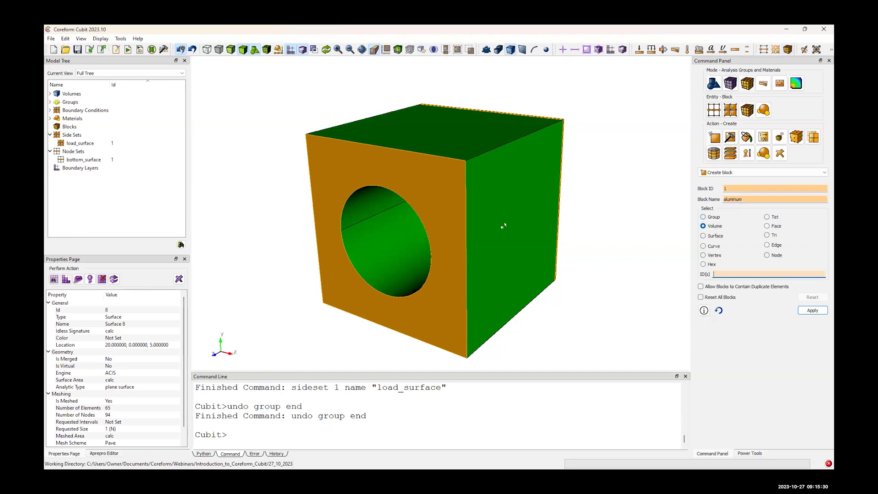
click(502, 224)
click(812, 310)
click(626, 304)
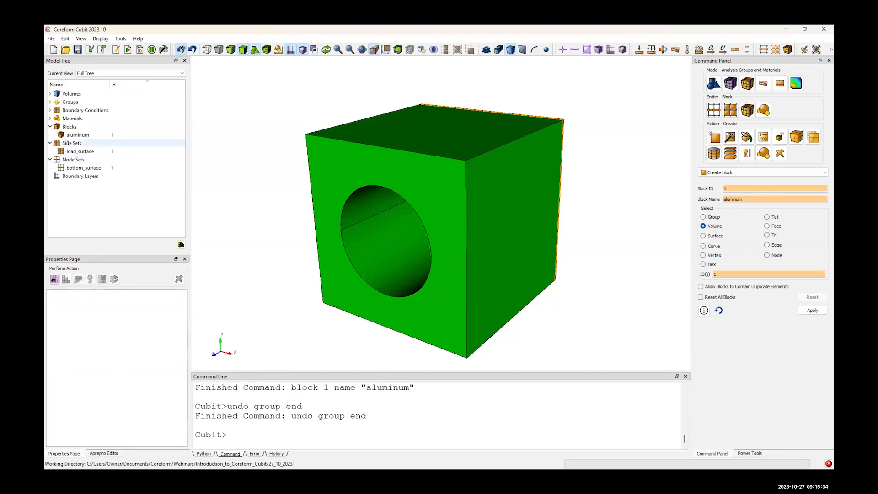
Inspect the aluminum block, the load_surface sideset and the bottom_surface nodeset on the model along with their properties
click(78, 134)
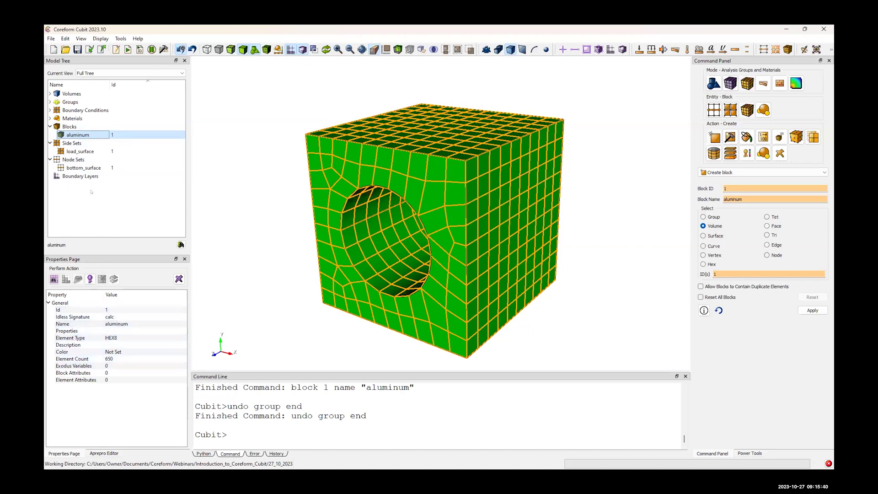
click(80, 152)
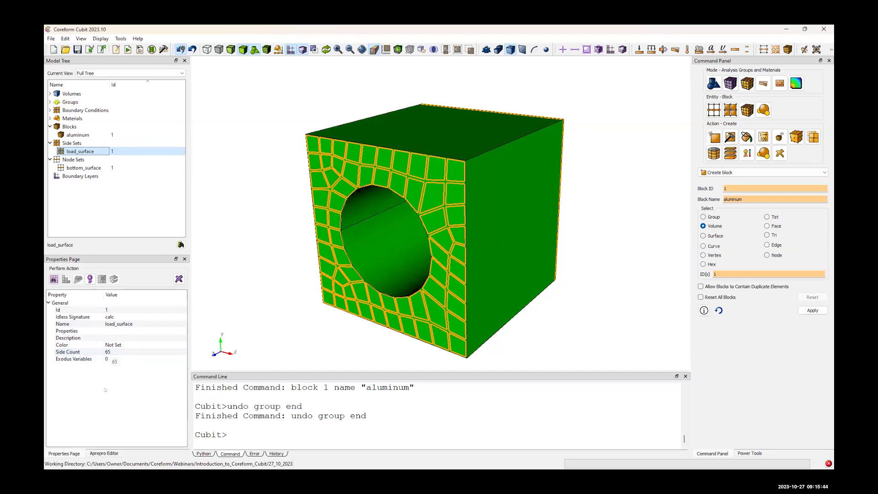
click(85, 167)
drag(392, 232, 287, 222)
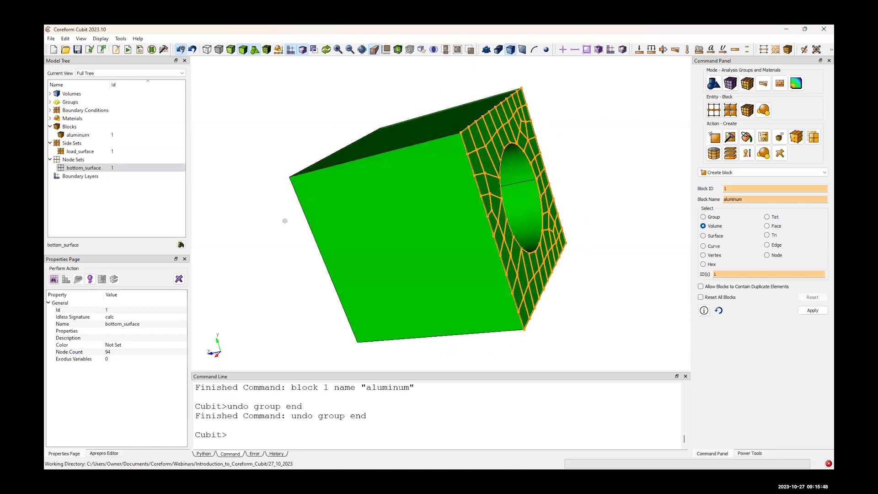
drag(353, 225, 539, 284)
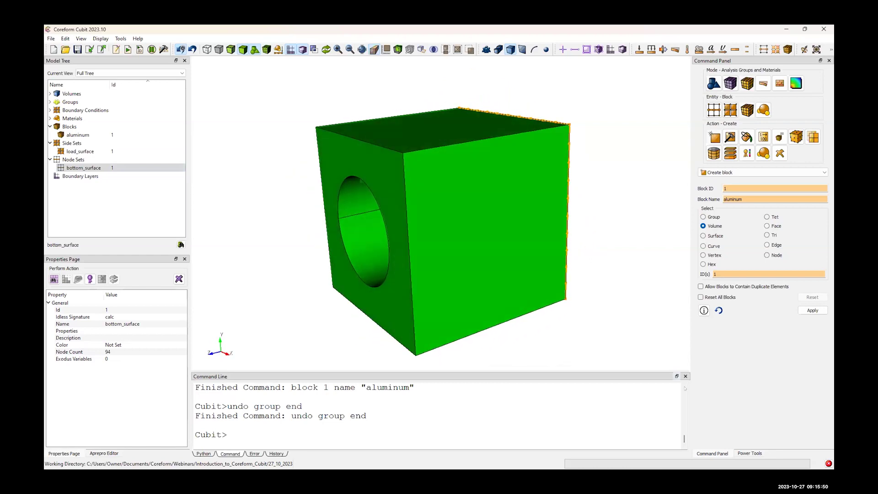
Export the mesh in Genesis format as my_first_mesh.g into the 27_10_2023 folder
click(748, 453)
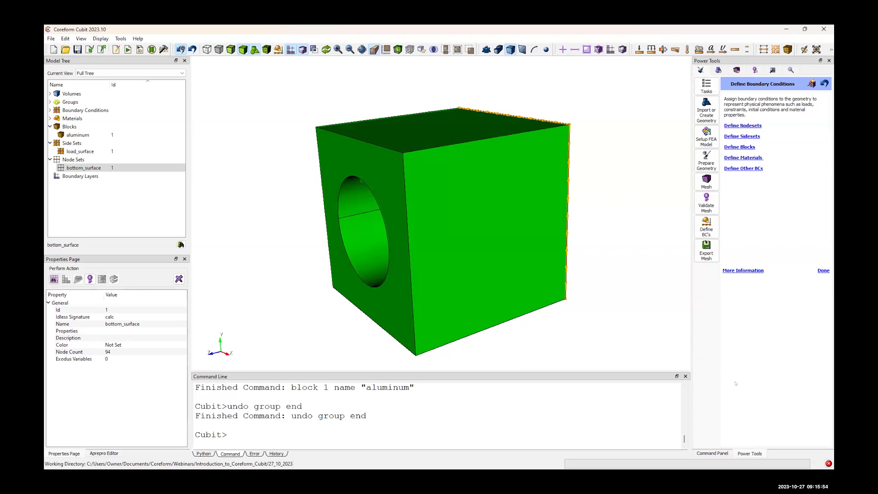
click(713, 453)
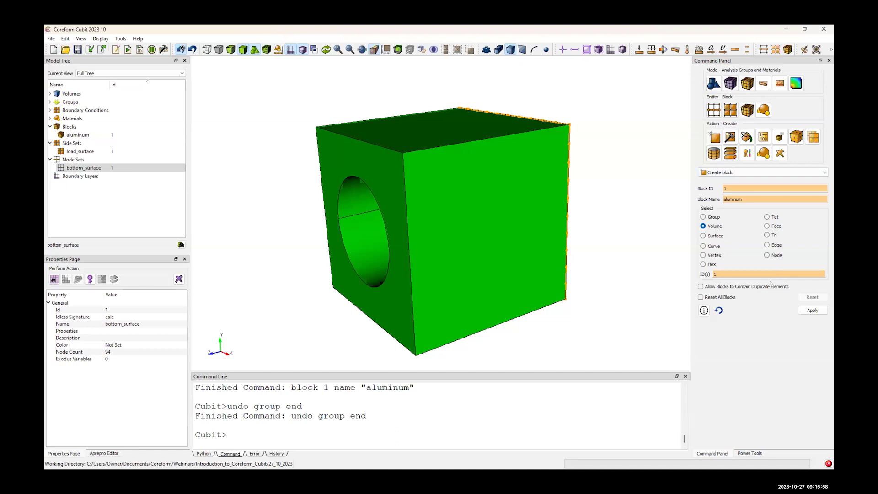
click(749, 453)
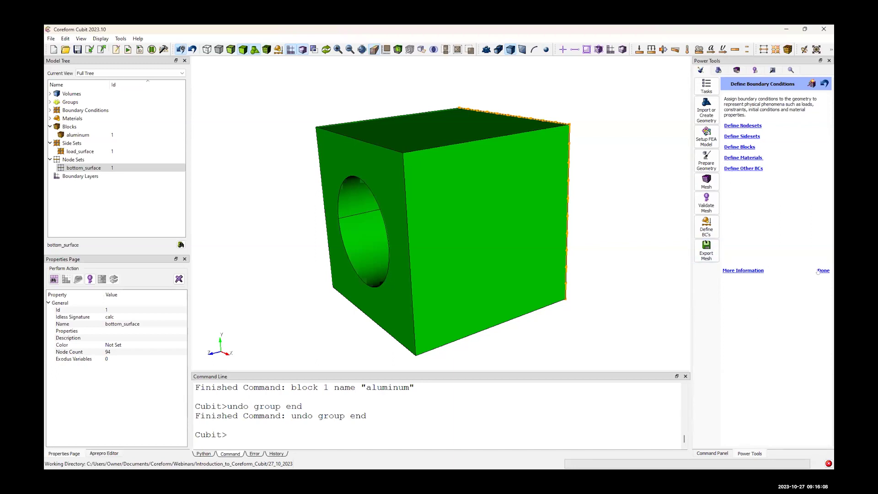
click(705, 252)
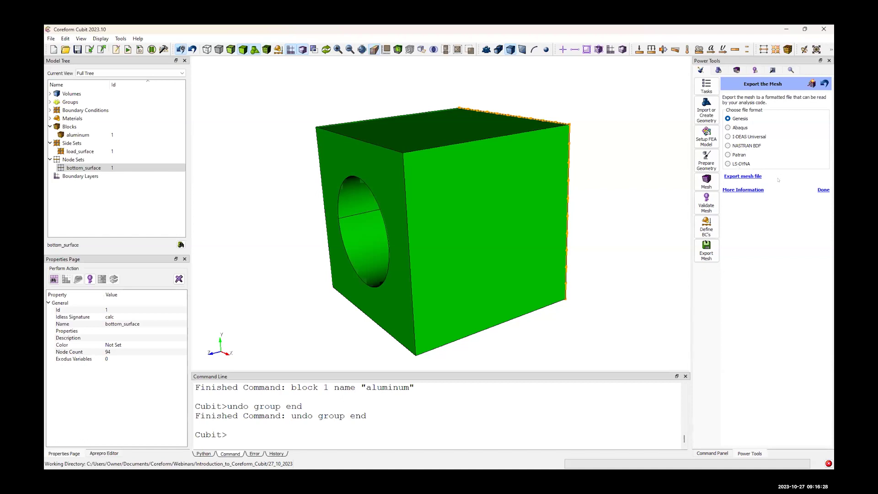
click(738, 176)
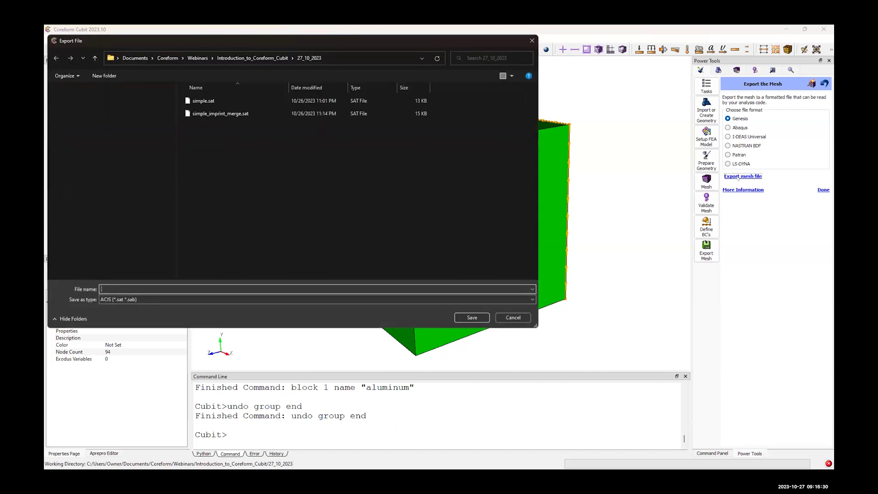
text(my)
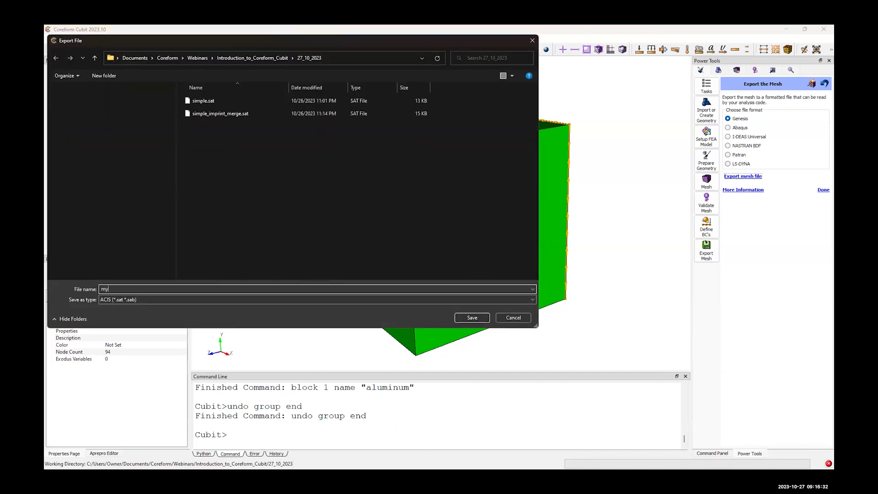
text(_first_mesh)
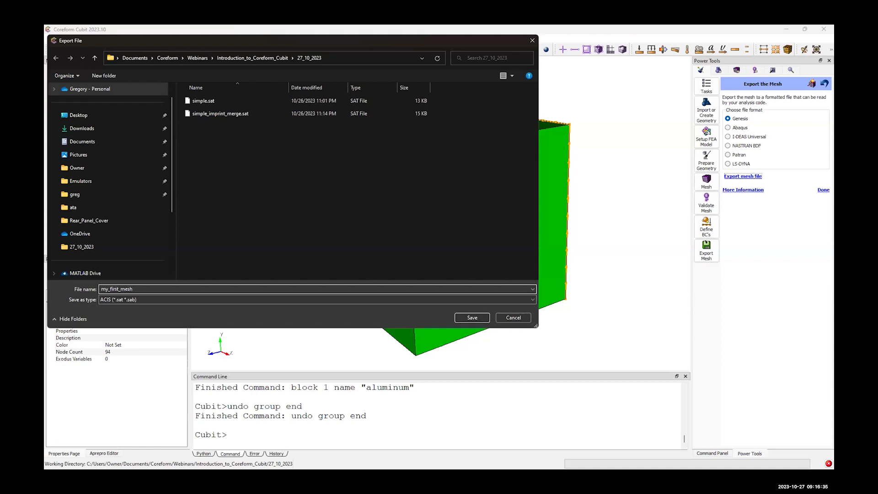
key(Tab)
key(g)
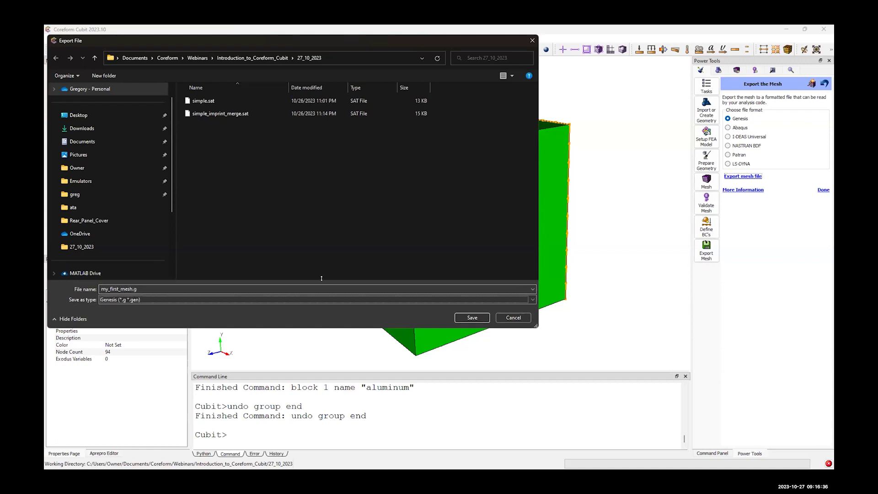
click(472, 317)
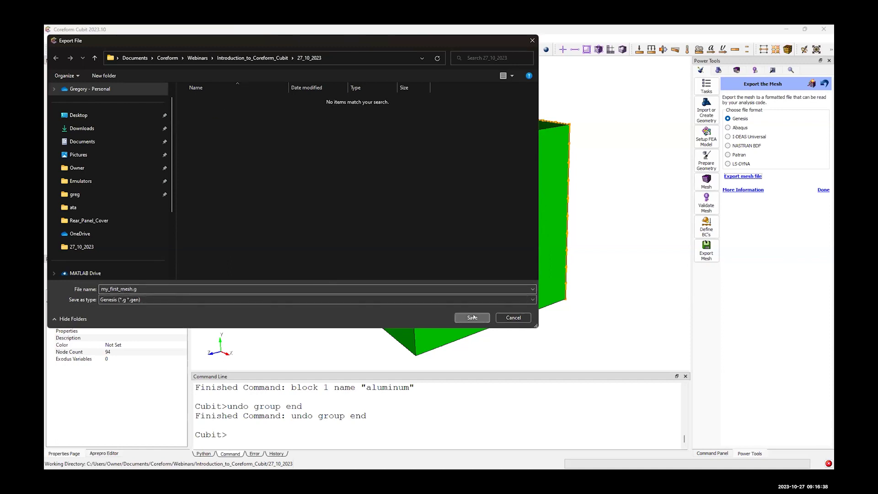
click(478, 259)
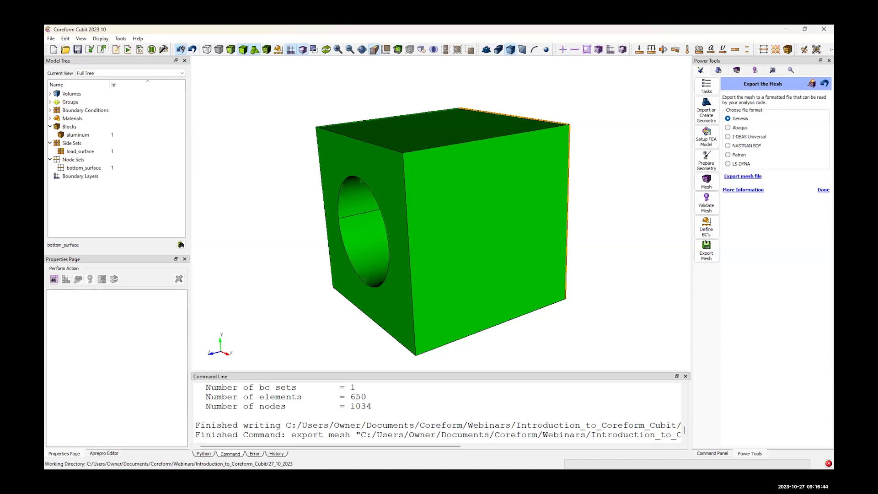
Review the mesh export summary in the command output and view the model from the bored face's side
scroll(541, 424, up, 1)
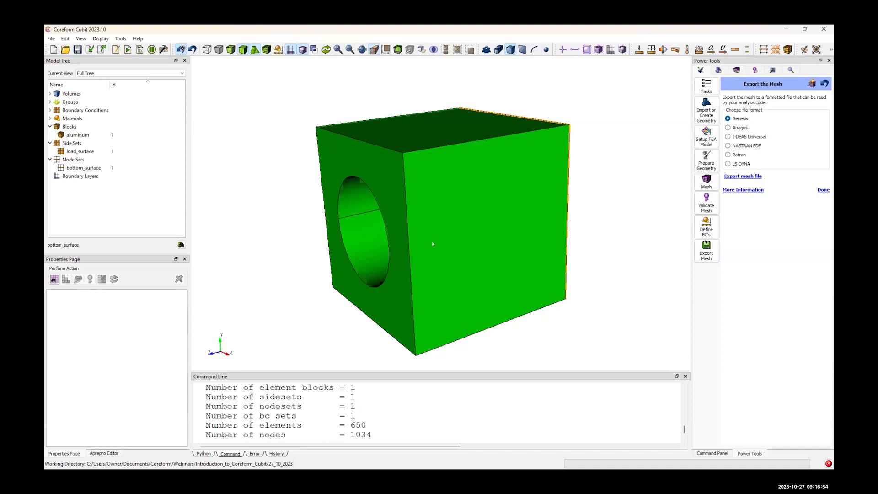
middle_drag(395, 204, 421, 247)
middle_drag(505, 176, 508, 150)
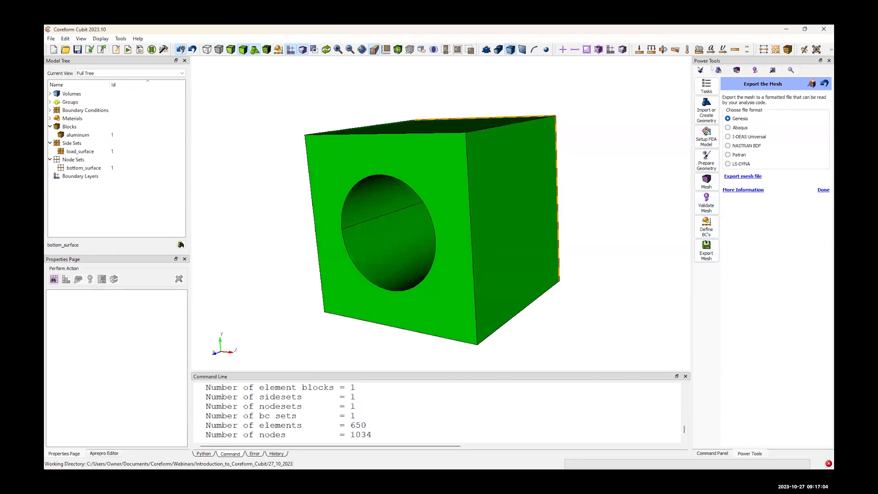
Look through the other Power Tools available beside the guided workflow and return to the block creation settings
click(718, 69)
click(739, 70)
click(755, 70)
click(773, 70)
click(791, 71)
click(718, 70)
click(701, 70)
click(712, 453)
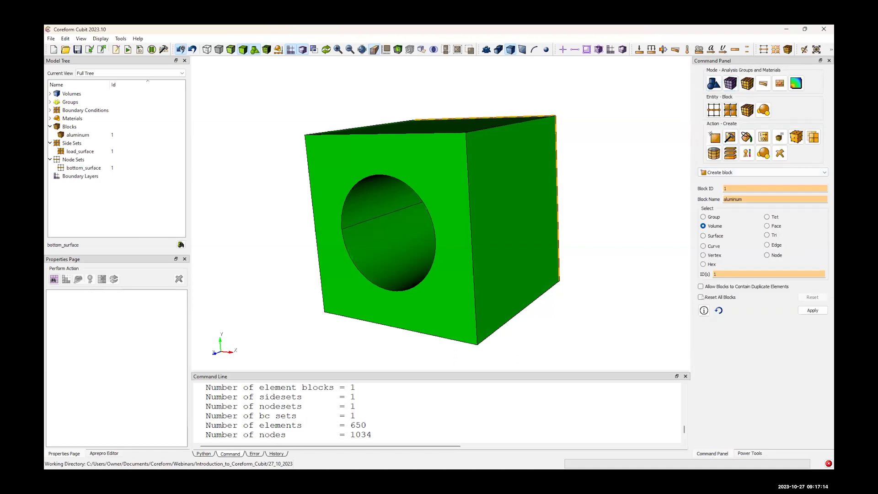
Enlarge the command output area and examine the export mesh command recorded there
drag(640, 366, 640, 343)
scroll(343, 415, down, 2)
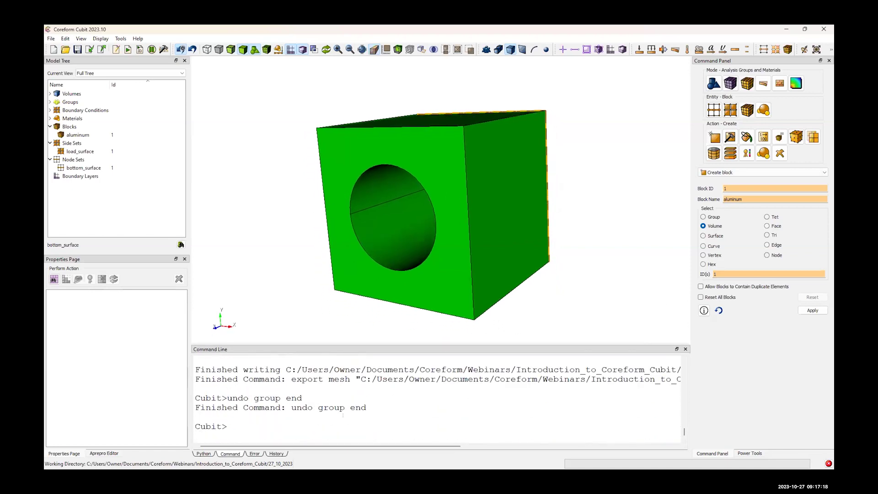
drag(291, 379, 628, 379)
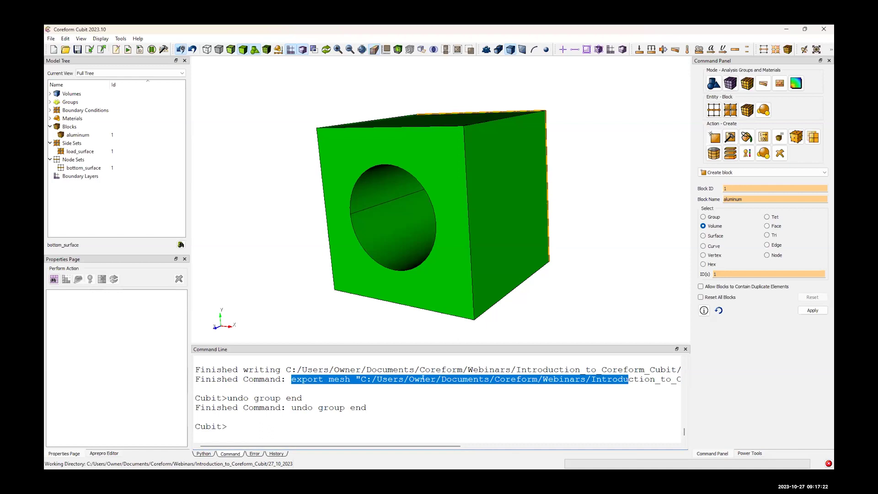
double_click(316, 379)
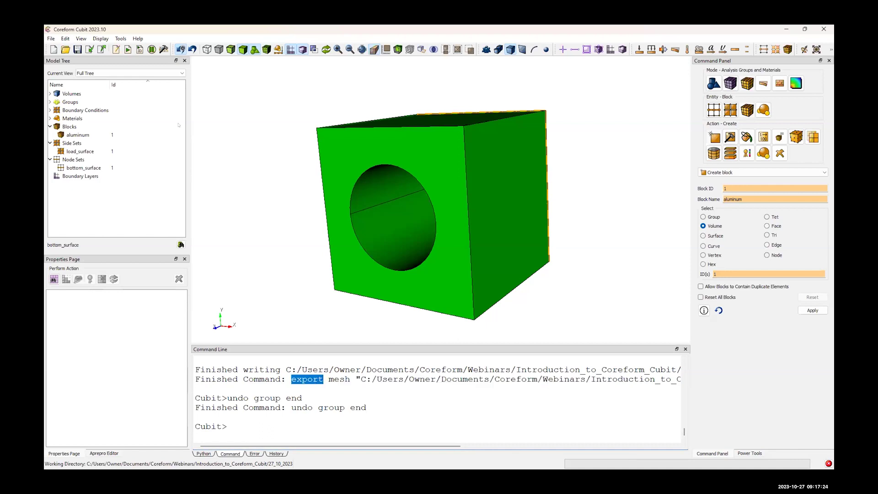
Show the command history and select all the recorded commands through the mesh export
key(alt+Tab)
mouse_move(832, 49)
mouse_down()
mouse_move(640, 49)
mouse_move(833, 49)
mouse_up()
click(415, 172)
click(276, 453)
drag(256, 445, 204, 351)
click(219, 402)
scroll(229, 411, down, 10)
drag(249, 440, 204, 369)
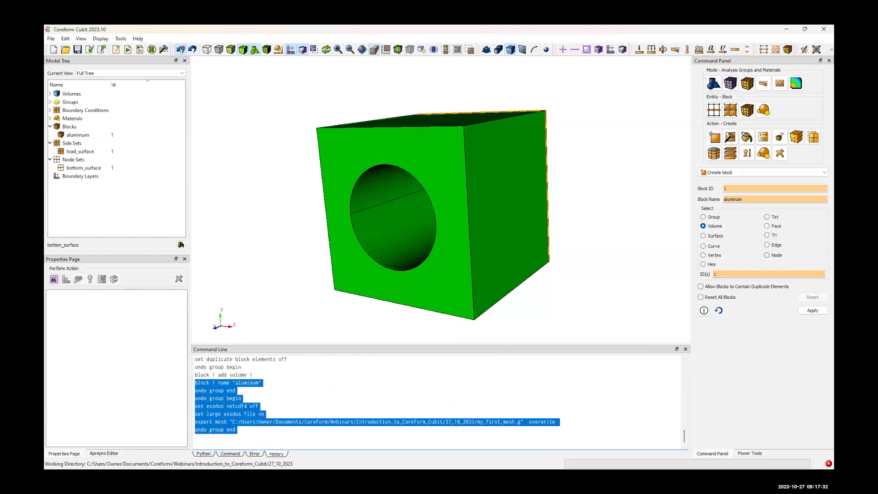
scroll(411, 403, up, 10)
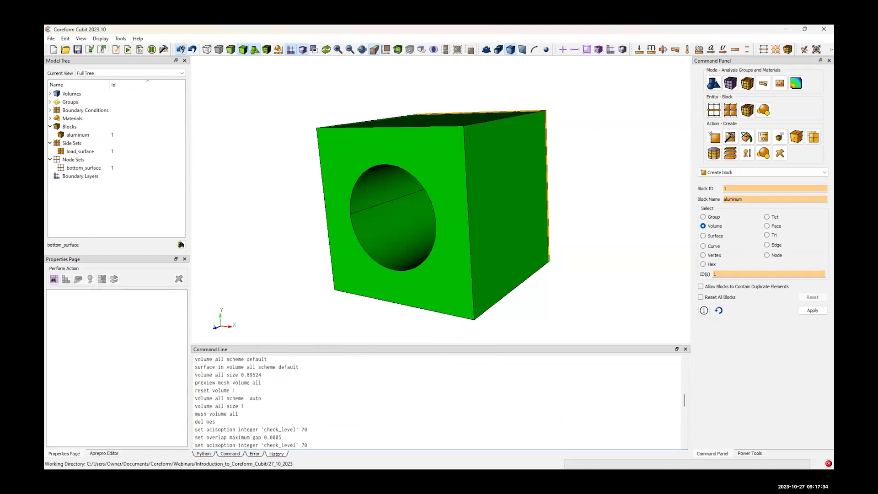
scroll(418, 402, up, 3)
scroll(419, 402, down, 5)
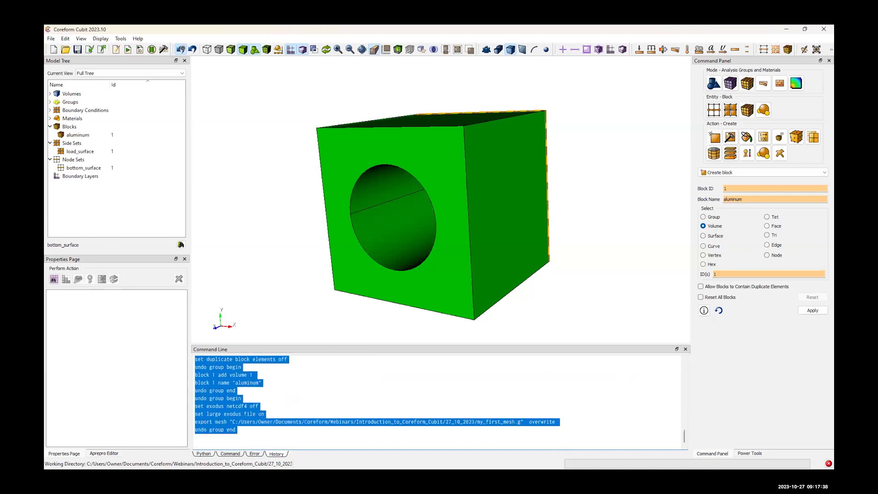
Paste the command history into an untitled journal in the Journal Editor and arrange the Cubit window beside it
click(555, 108)
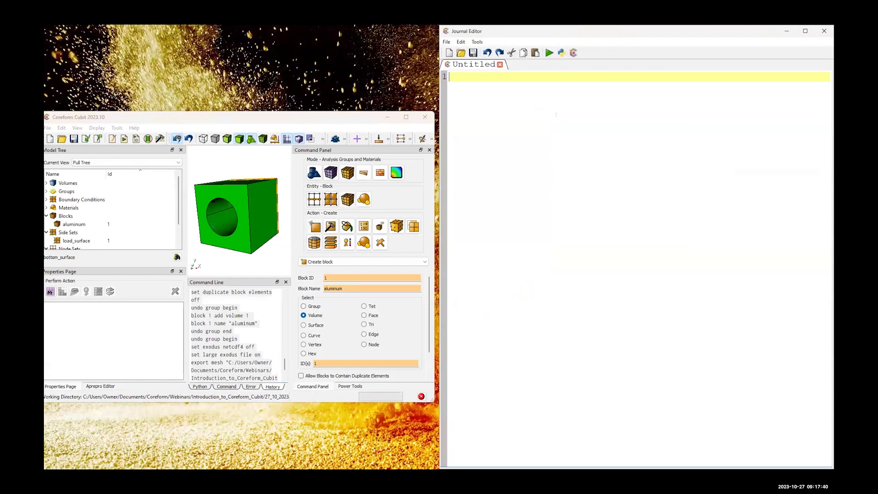
key(ctrl+v)
drag(352, 118, 324, 128)
key(super+Left)
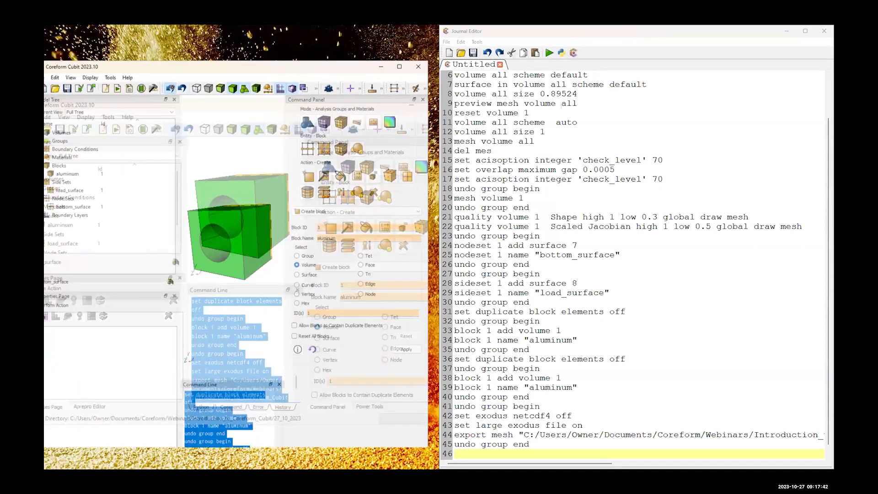
Convert the pasted journal commands to Python
click(567, 113)
click(562, 53)
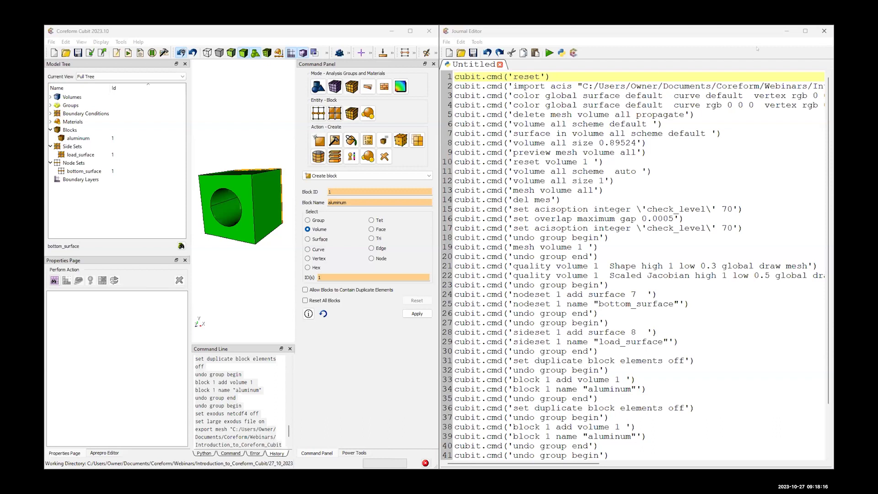
Maximize the Cubit window and switch to PowerPoint to view the Imprint slide
click(410, 30)
click(650, 161)
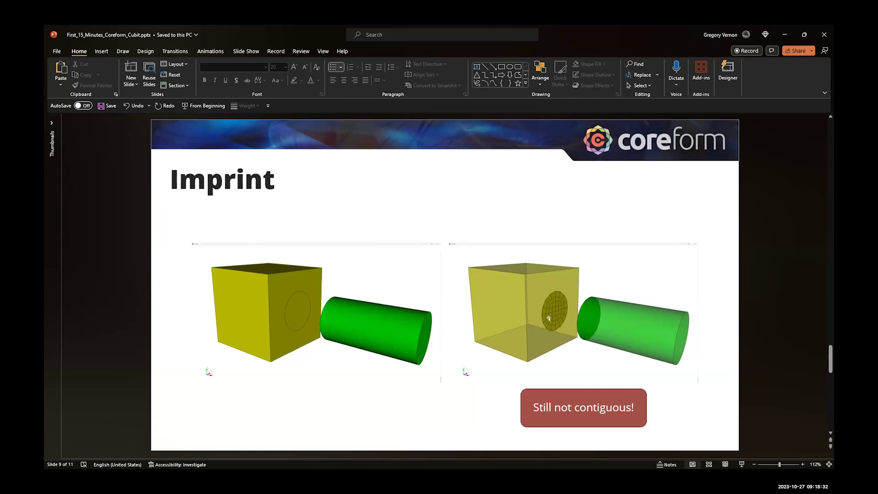
key(alt+Tab)
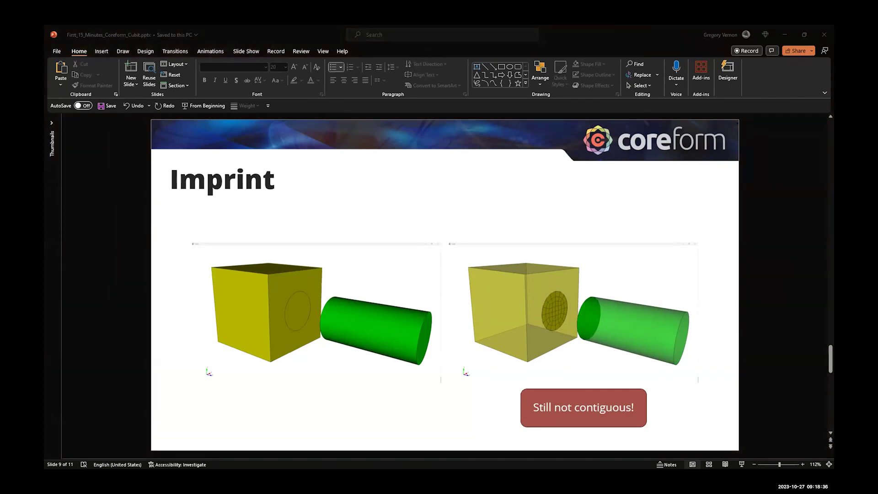
Switch back to Coreform Cubit and reset the model to an empty session
key(alt+Tab)
click(49, 51)
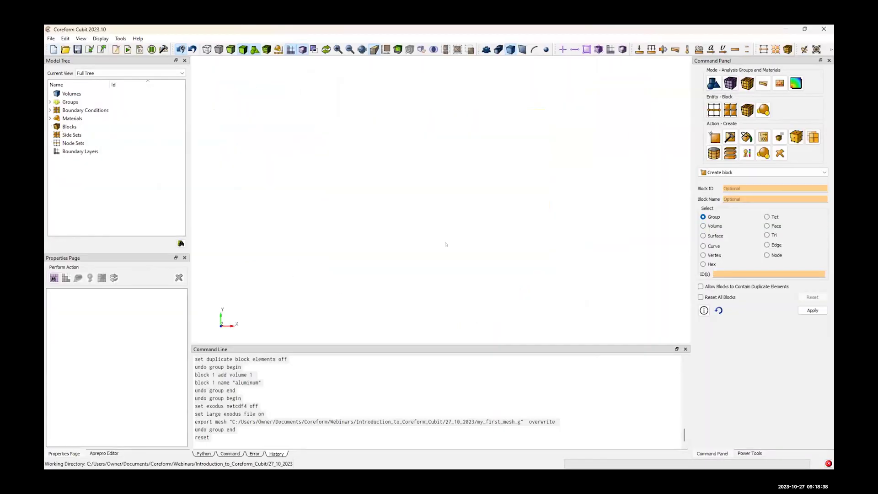
Create two coincident rectangular surfaces with a width of 1 in the Z plane
click(712, 87)
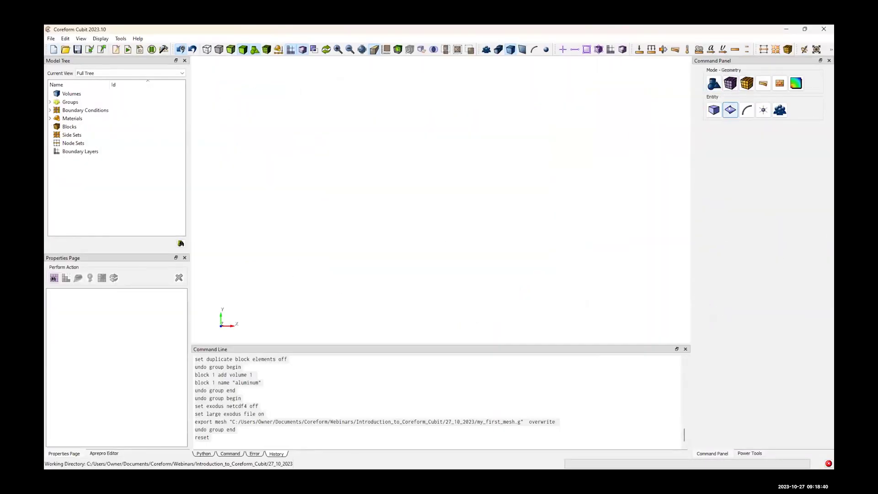
click(730, 110)
click(713, 137)
click(731, 172)
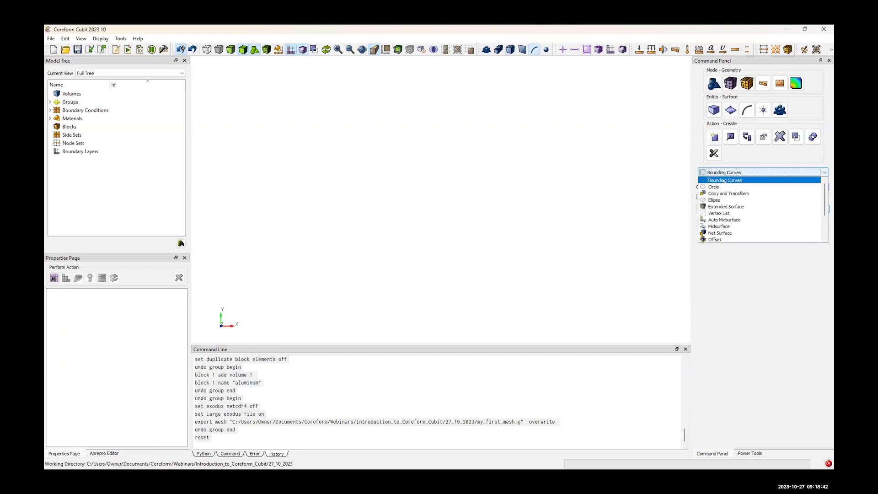
click(718, 227)
text(1)
key(Return)
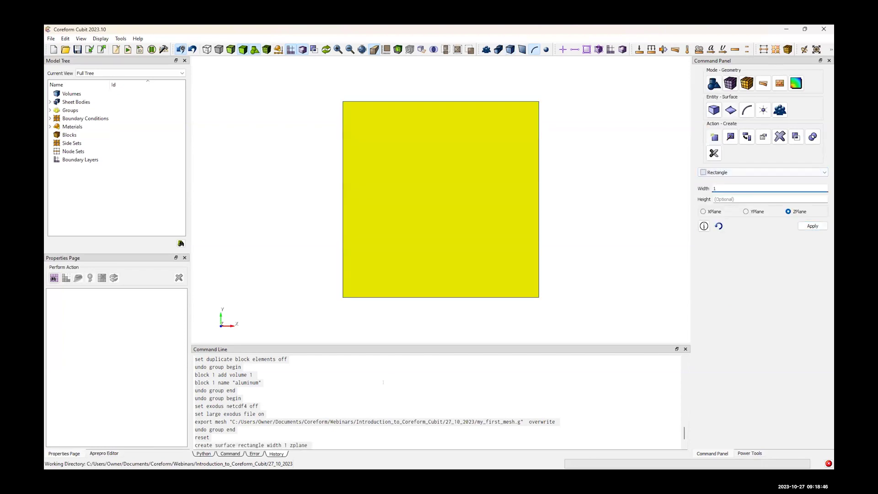
Move volume 2 by 1 along x with the command "move vol 2 x 1"
click(229, 453)
text(move vol 2 x 1)
key(Return)
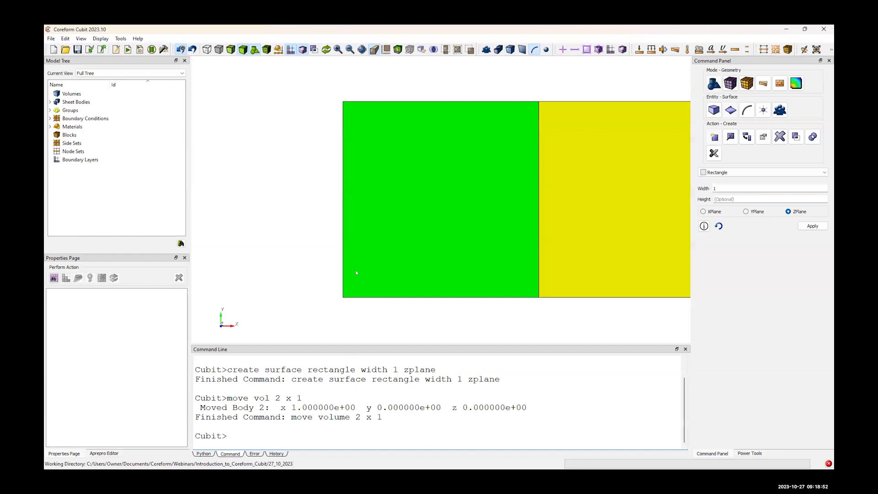
Move volume 2 a further .01 along x to open a narrow gap, and select its edge facing the other rectangle
scroll(495, 207, down, 1)
key(Up)
key(BackSpace)
text(.01)
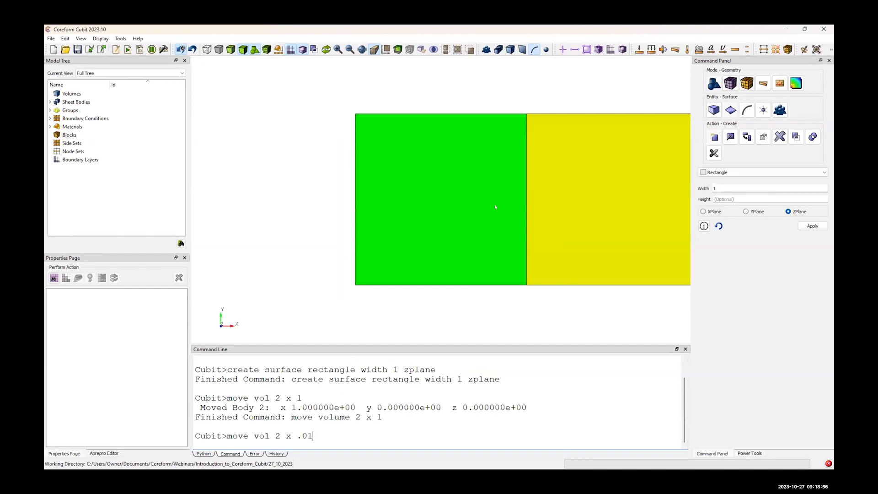
key(Return)
scroll(540, 157, up, 3)
middle_drag(544, 153, 424, 134)
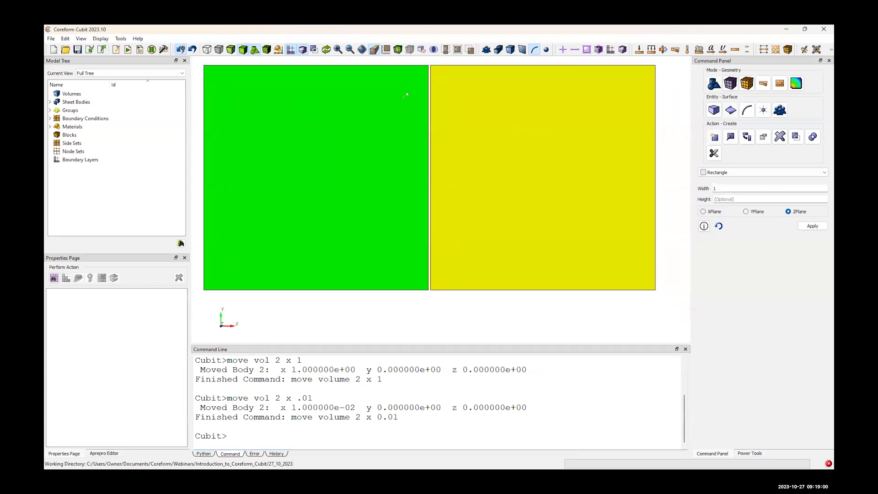
click(425, 91)
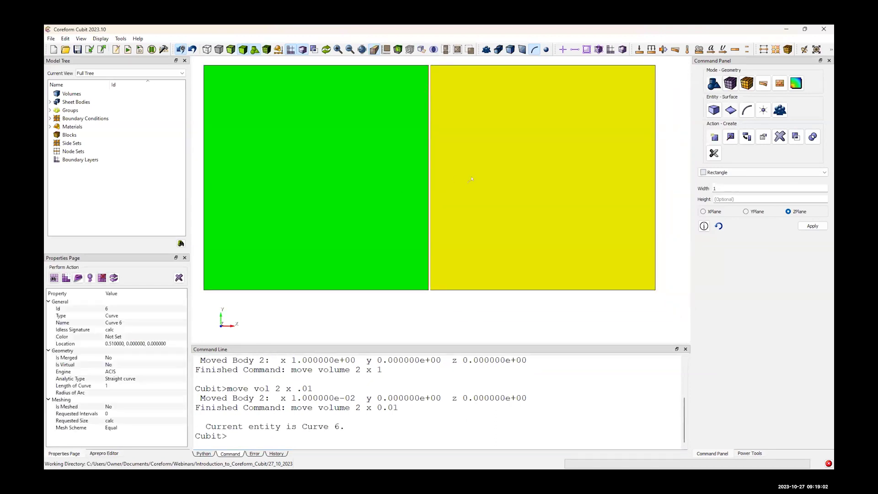